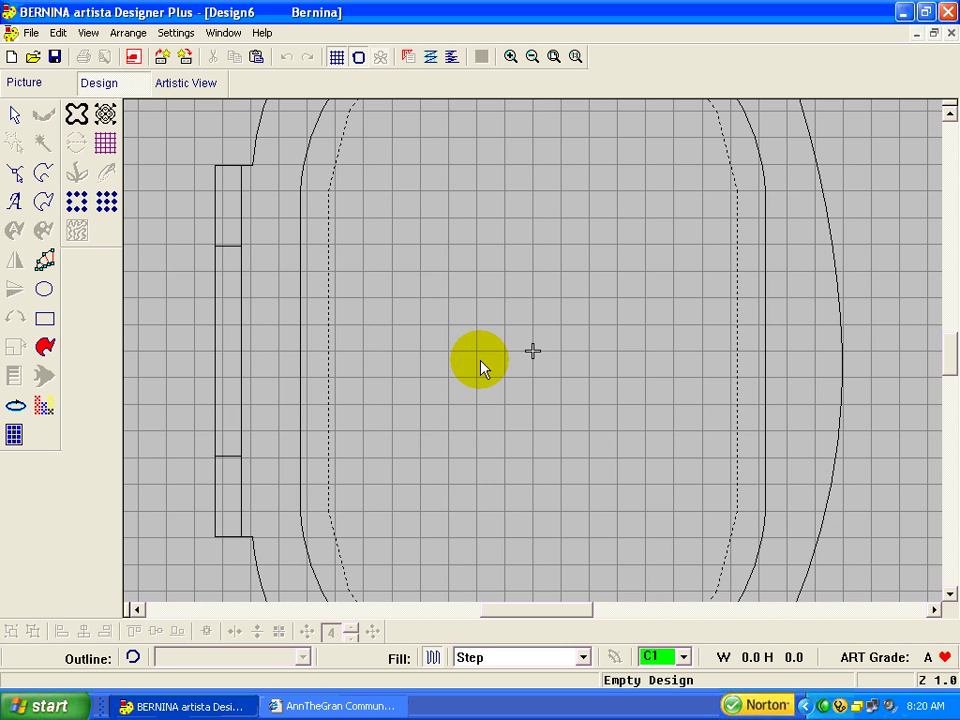
# Open the Musical Staff design from My Designs v4 > Samples 1.
pyautogui.click(33, 58)
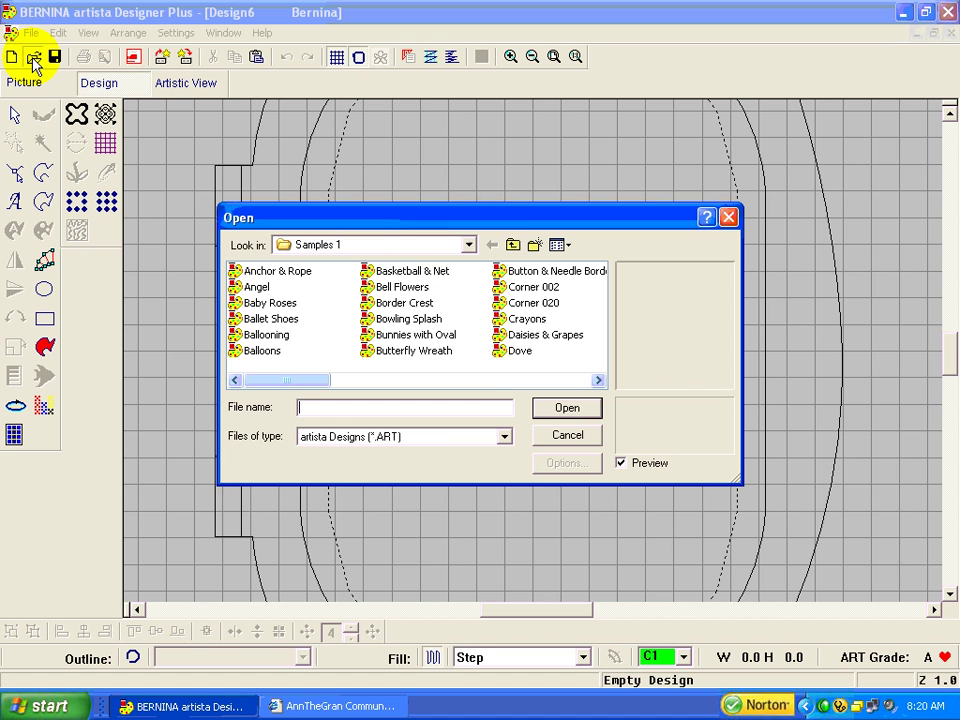
pyautogui.click(513, 246)
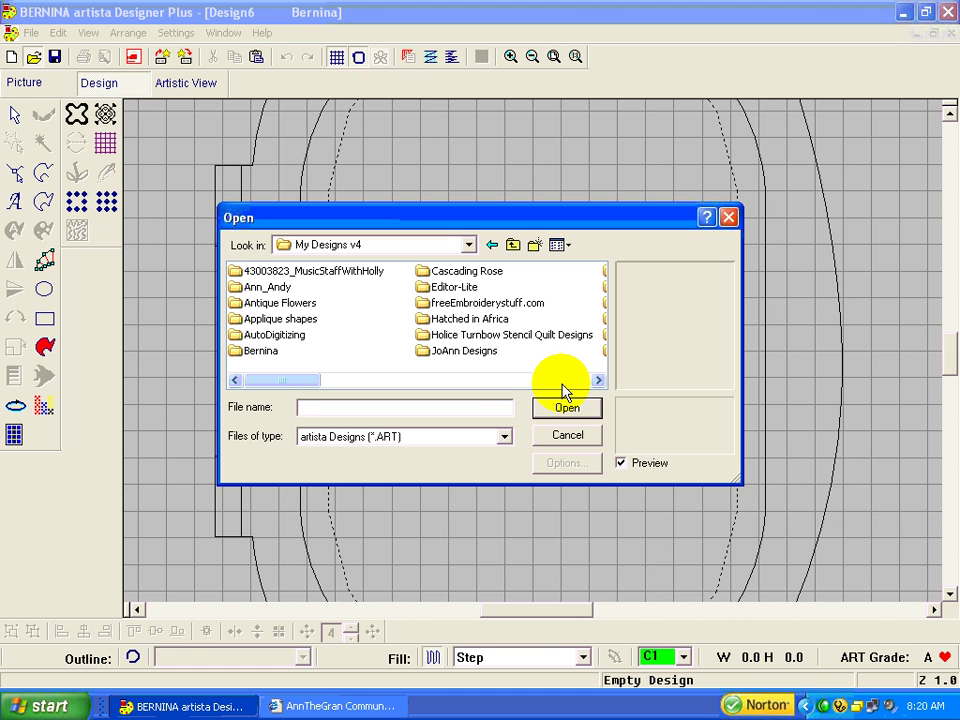
pyautogui.click(598, 380)
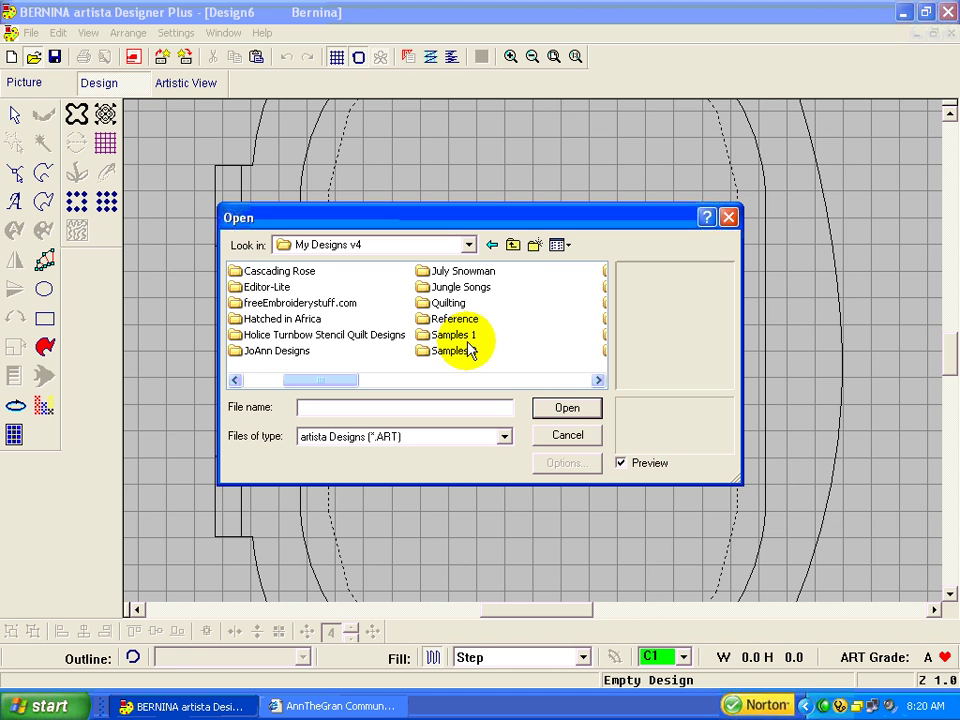
pyautogui.doubleClick(421, 337)
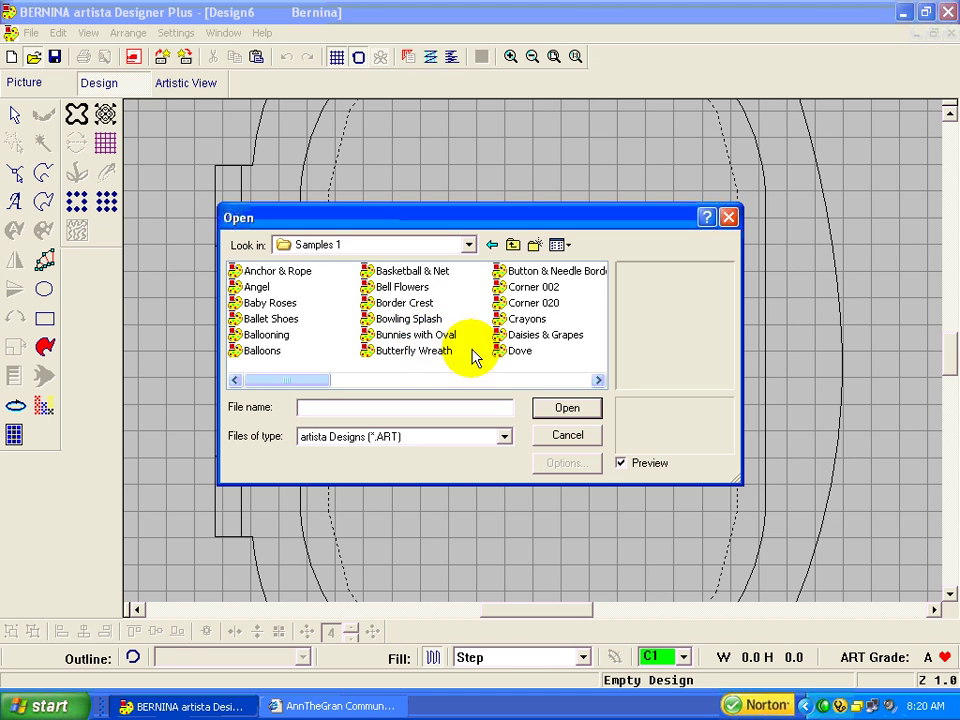
pyautogui.click(583, 379)
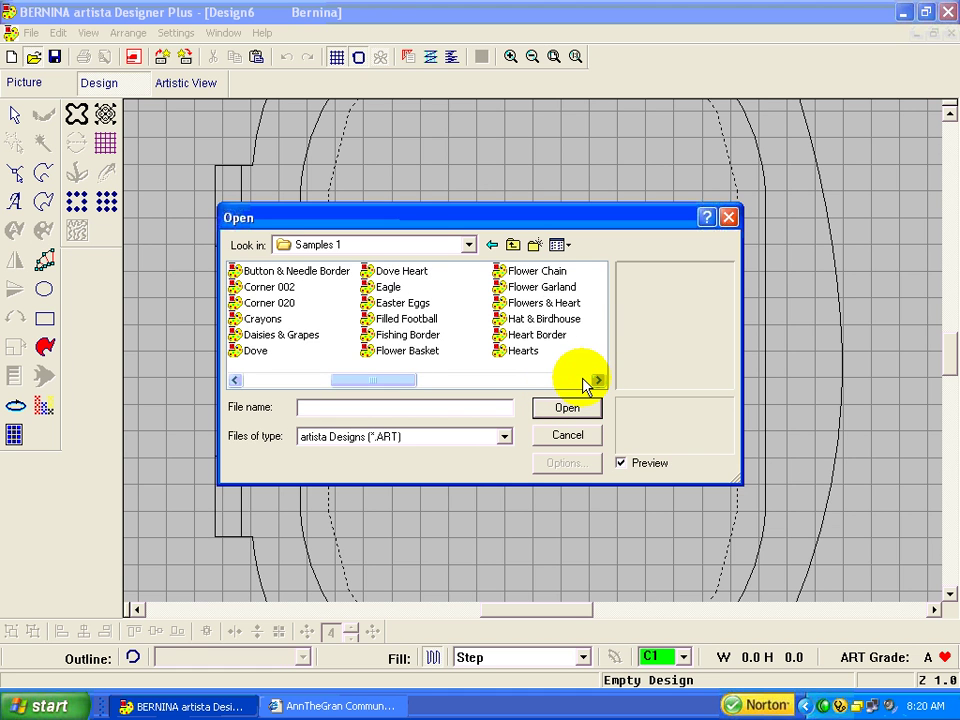
pyautogui.click(584, 381)
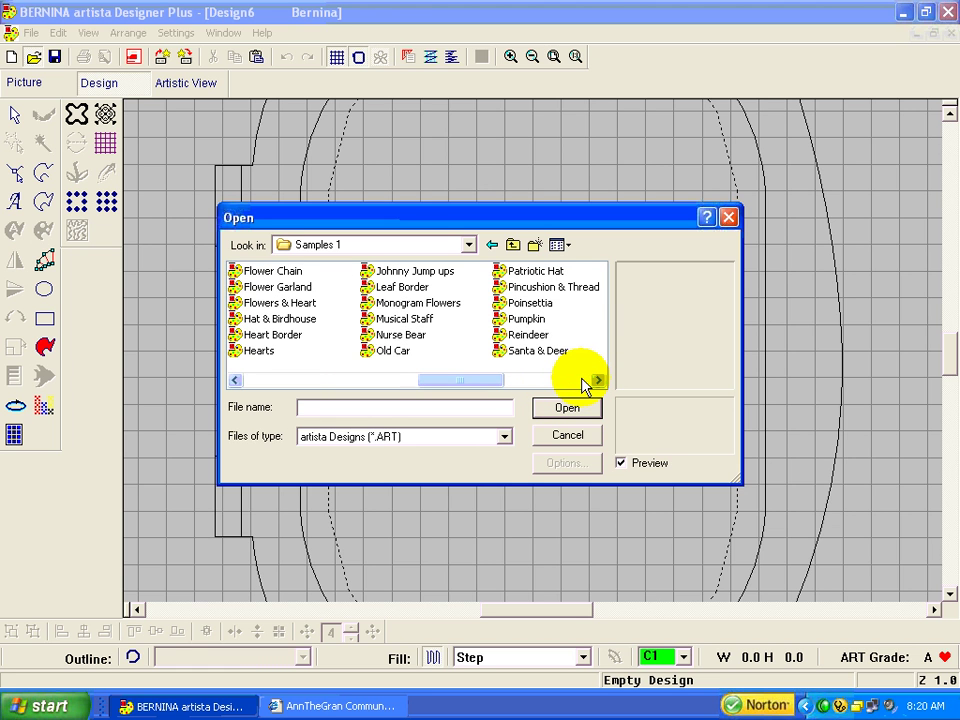
pyautogui.click(369, 319)
pyautogui.doubleClick(369, 319)
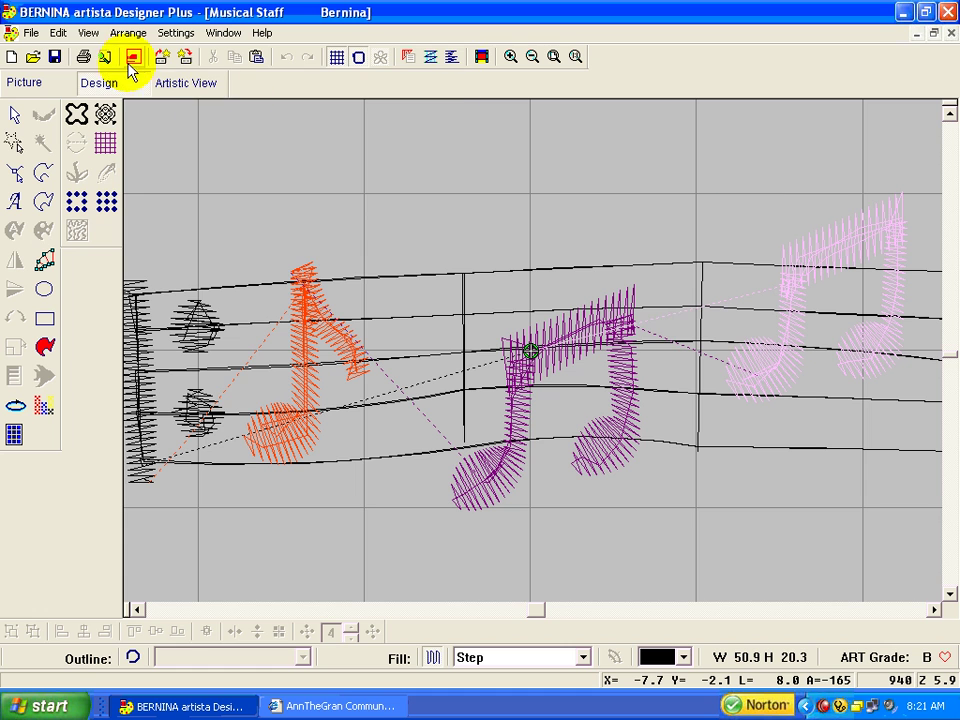
# Use View > By Color to display only thread 4, Pink Sulky 1121.
pyautogui.click(90, 36)
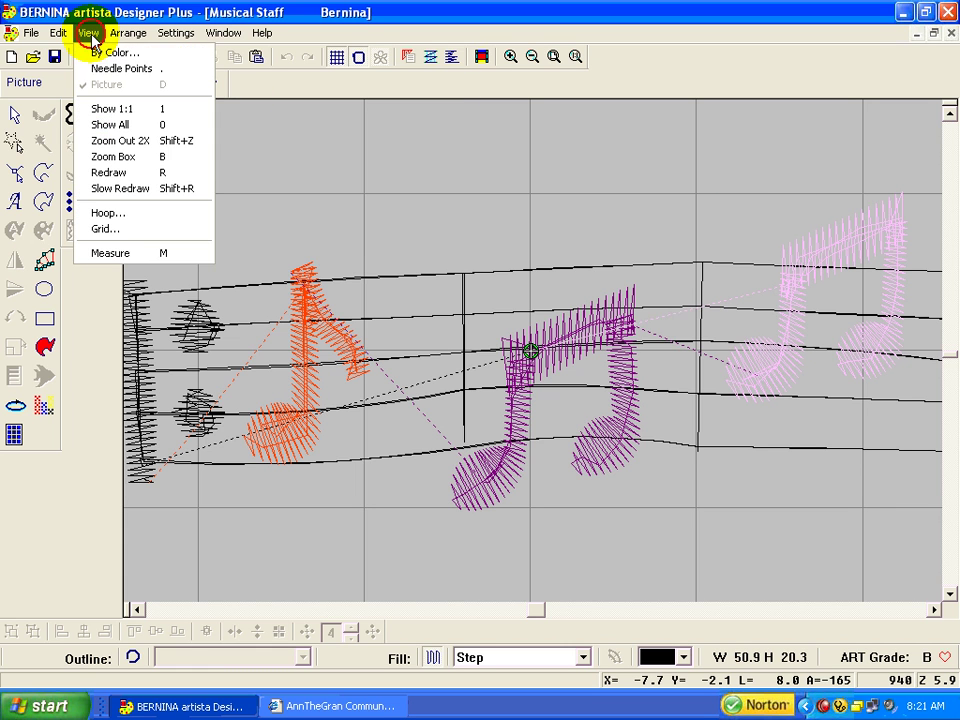
pyautogui.click(90, 54)
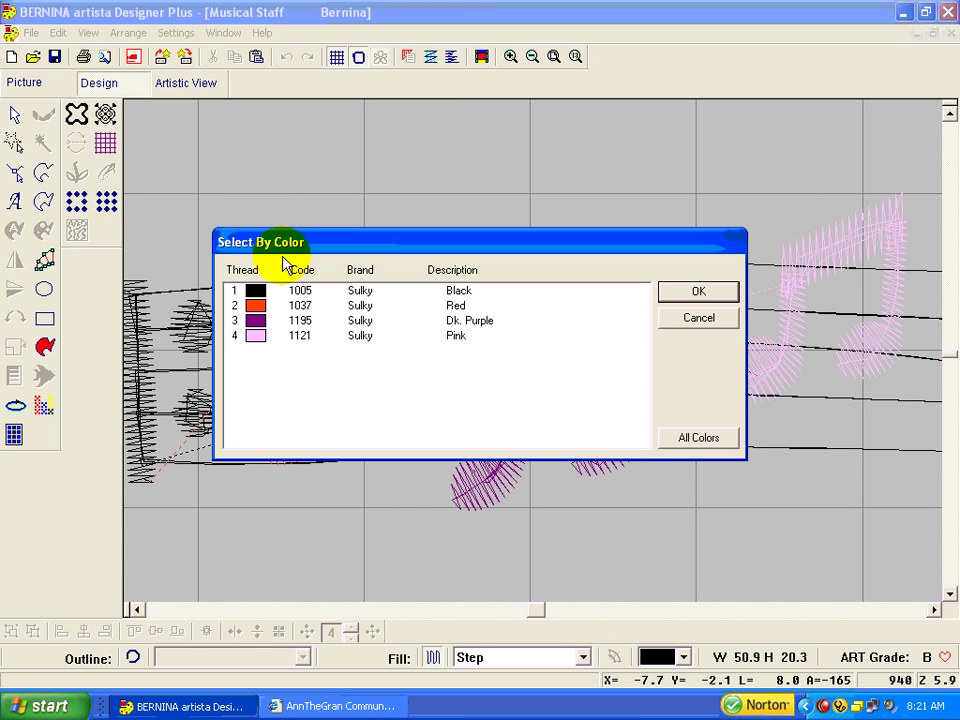
pyautogui.click(256, 336)
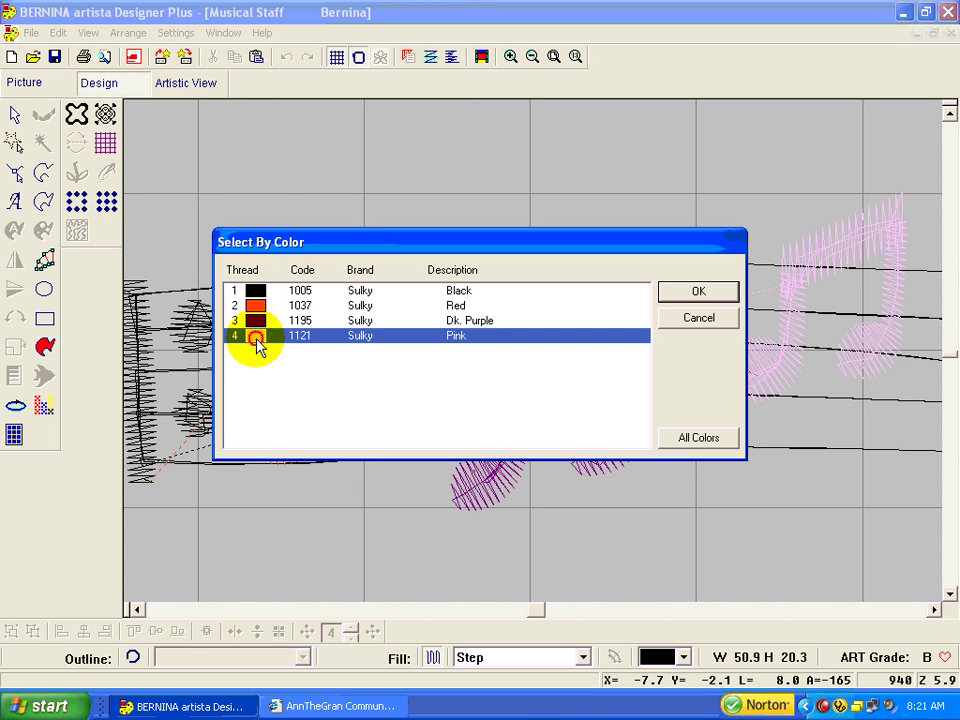
pyautogui.click(700, 294)
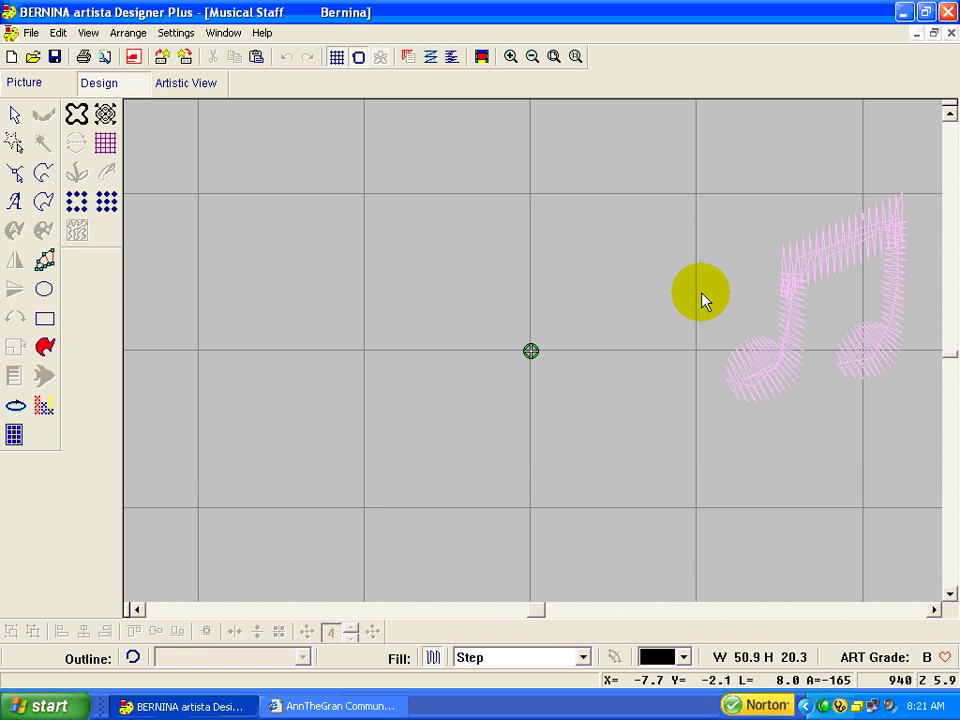
# Copy the pink music note and switch back to the empty Design6 window.
pyautogui.click(17, 120)
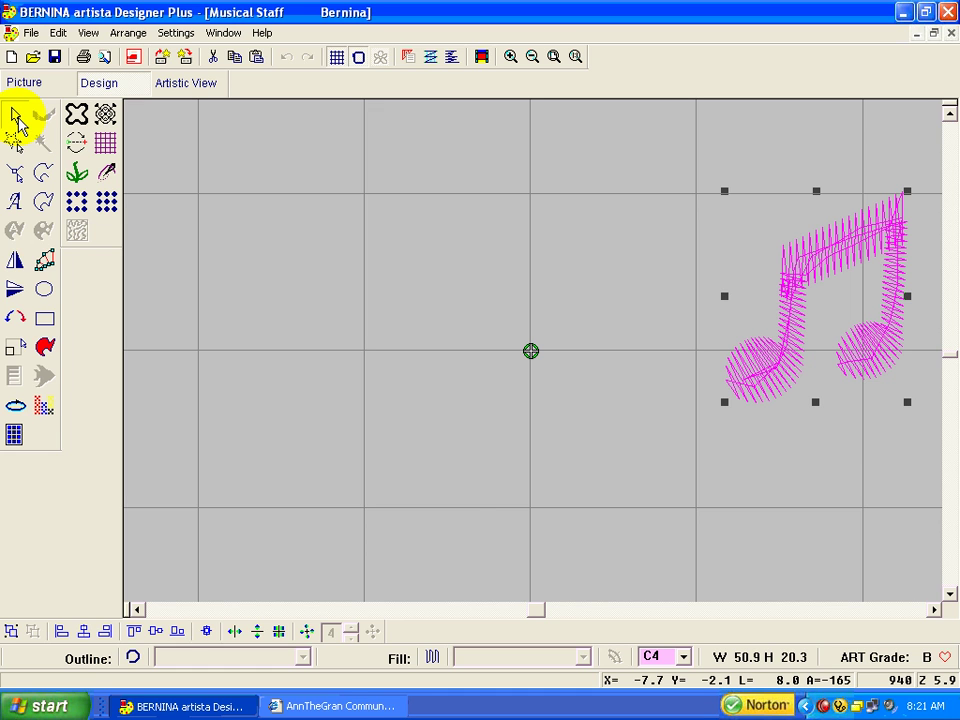
pyautogui.click(60, 34)
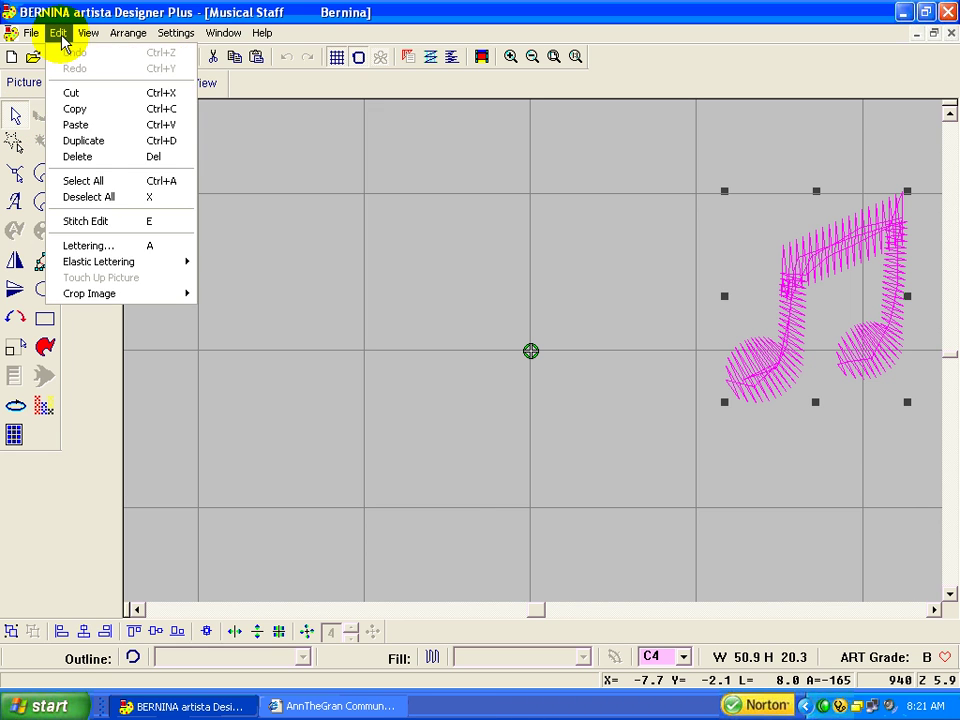
pyautogui.click(78, 117)
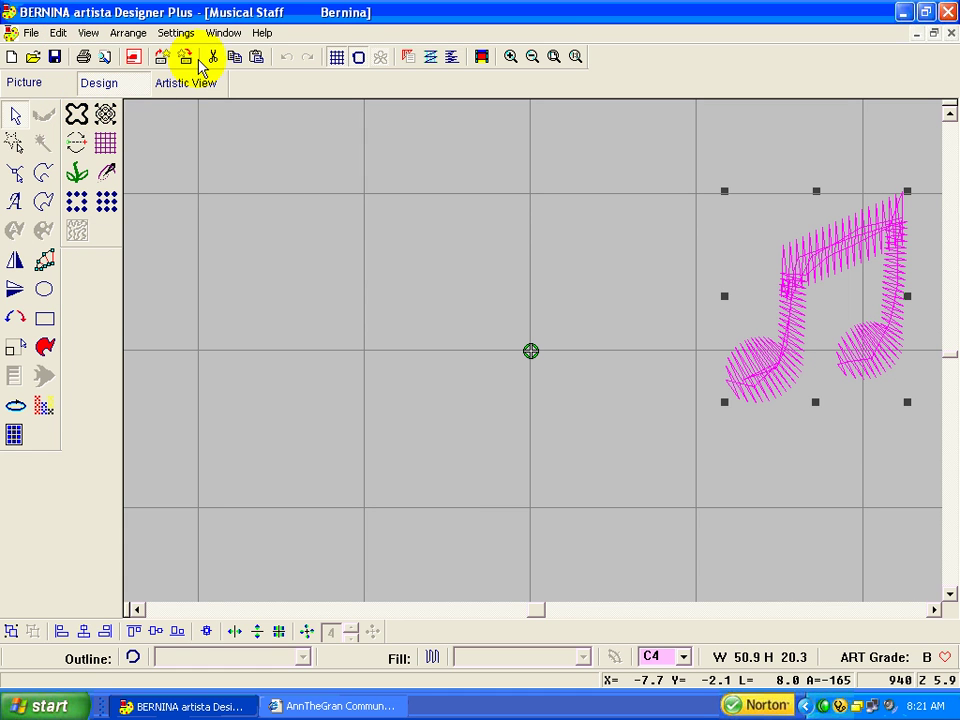
pyautogui.click(224, 34)
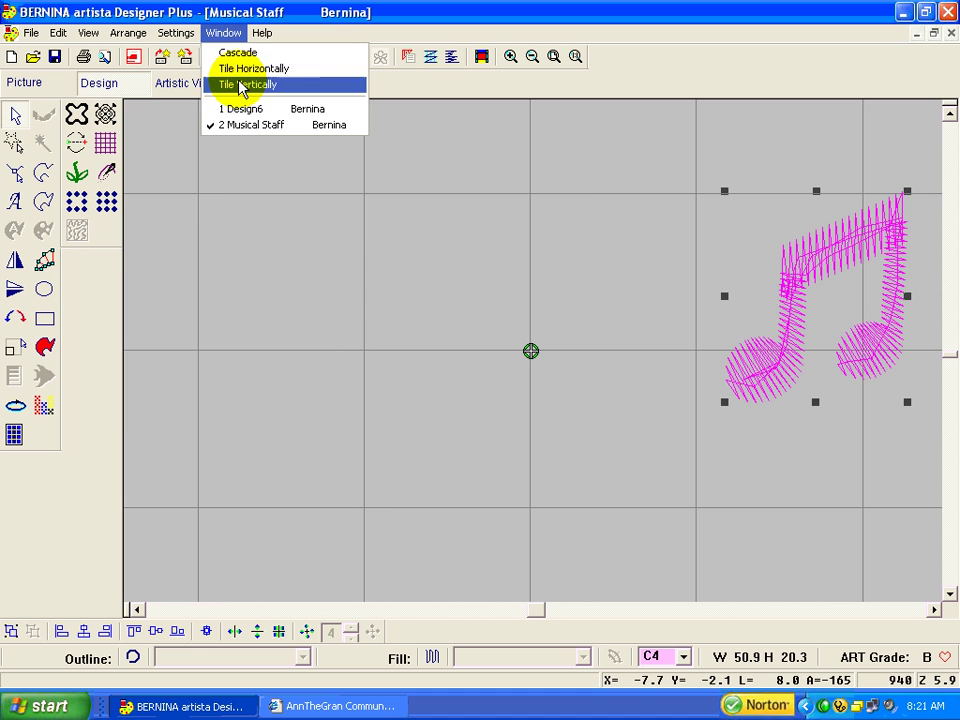
pyautogui.click(243, 112)
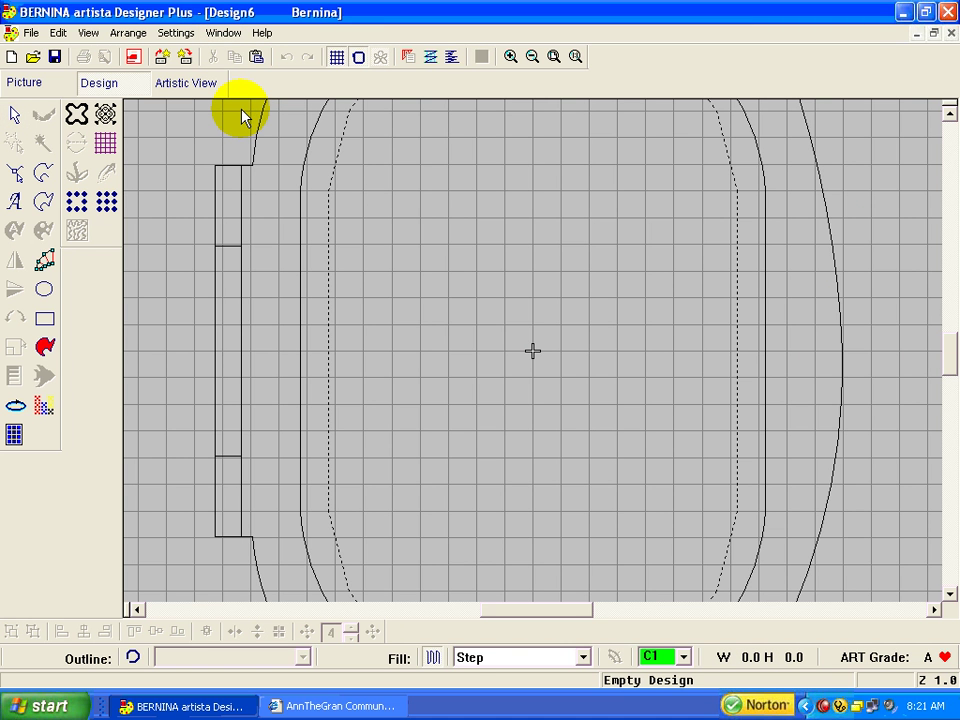
# Paste the pink music note into the centre of the Design6 hoop.
pyautogui.click(56, 33)
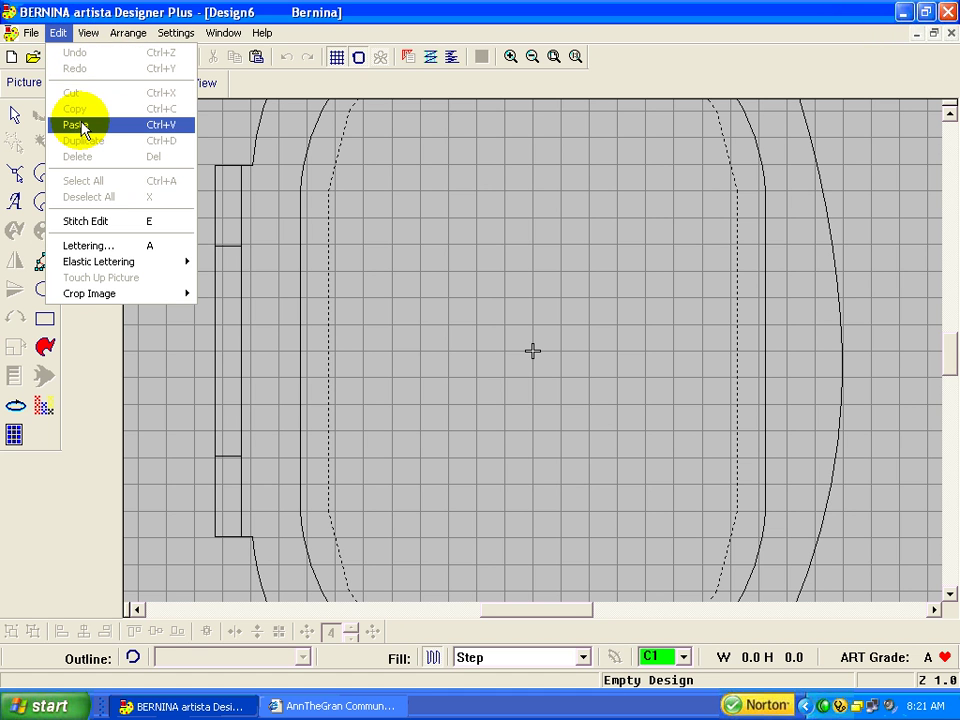
pyautogui.click(757, 78)
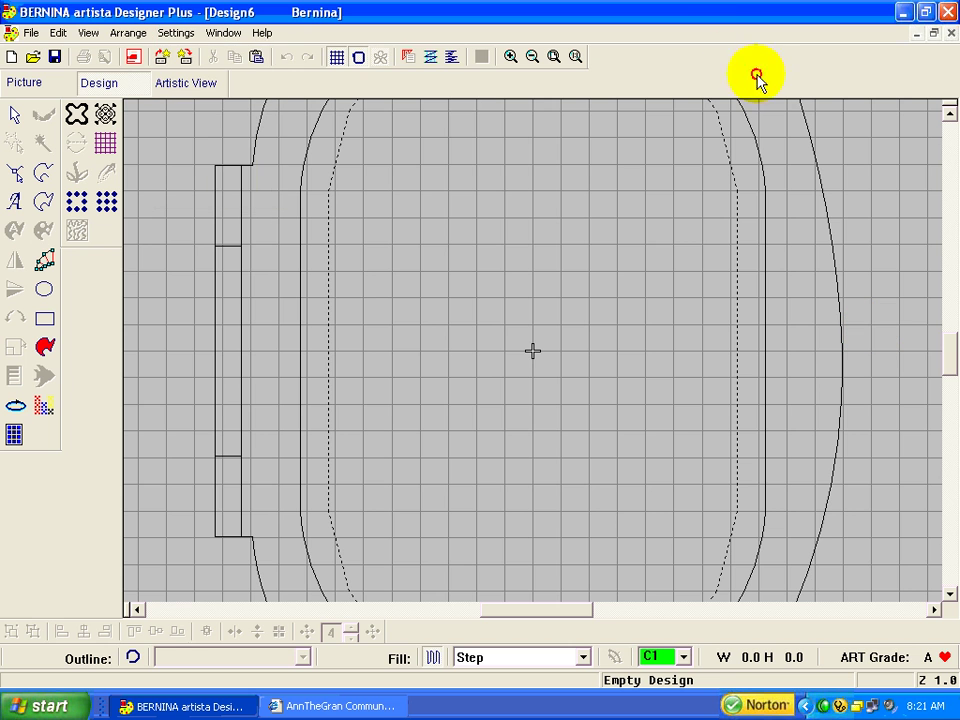
pyautogui.click(257, 58)
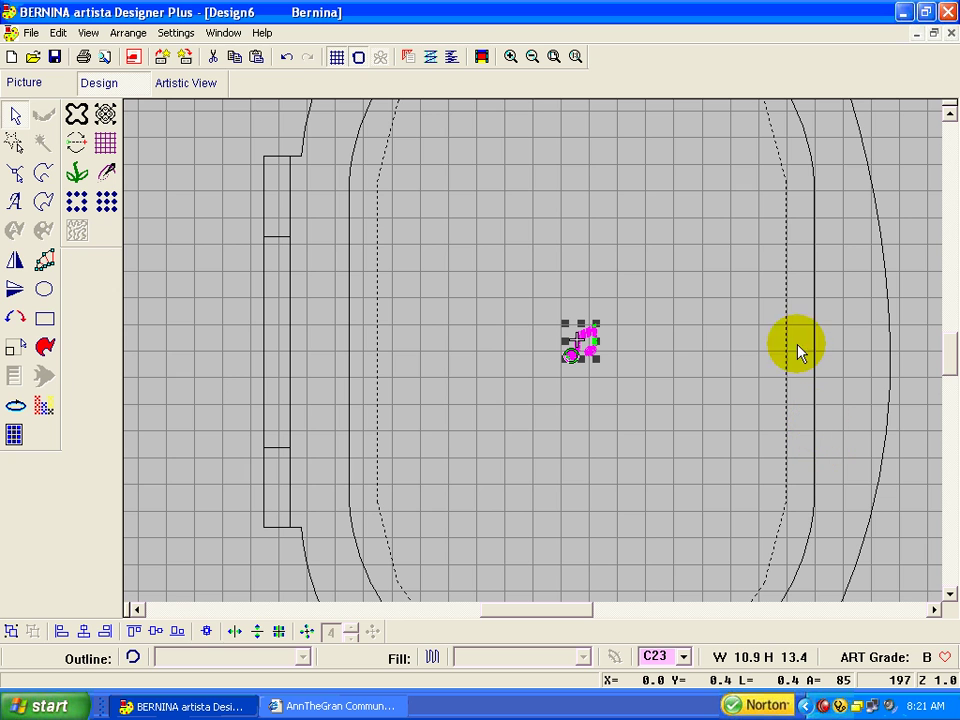
# Close the Musical Staff design window.
pyautogui.click(223, 33)
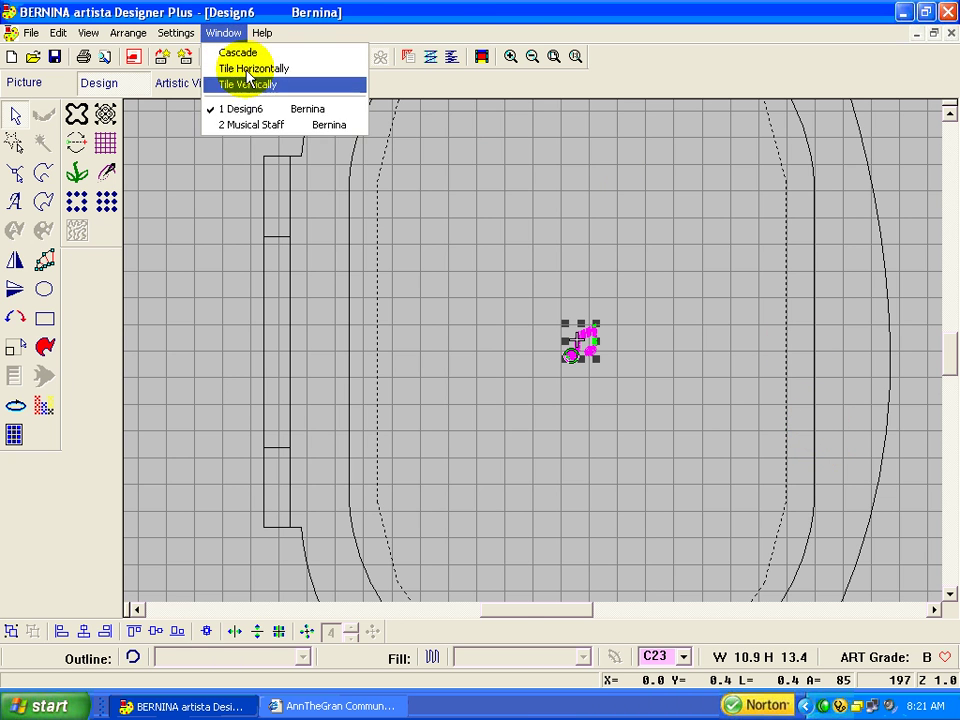
pyautogui.click(250, 124)
pyautogui.click(950, 33)
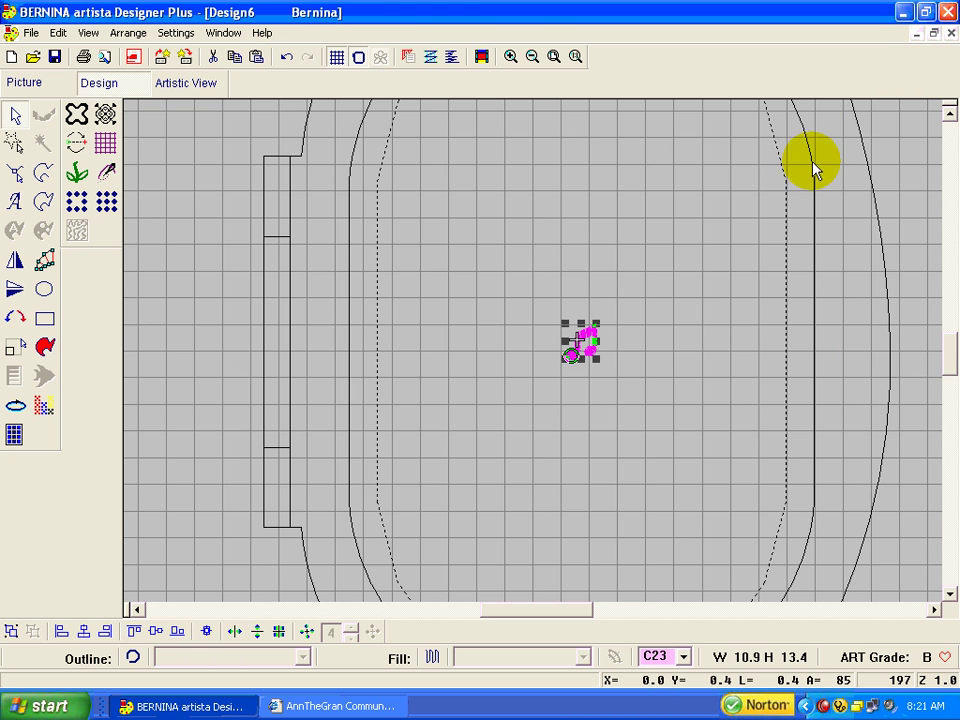
# Open the Wreath Border design from My Designs v4 > Samples 4.
pyautogui.click(31, 33)
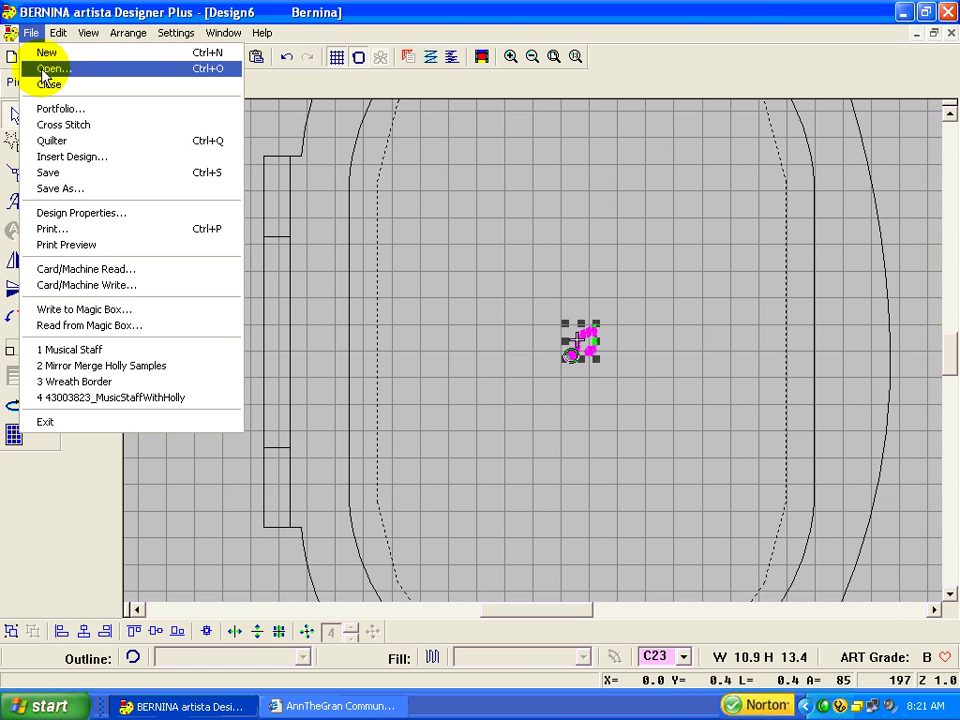
pyautogui.click(41, 65)
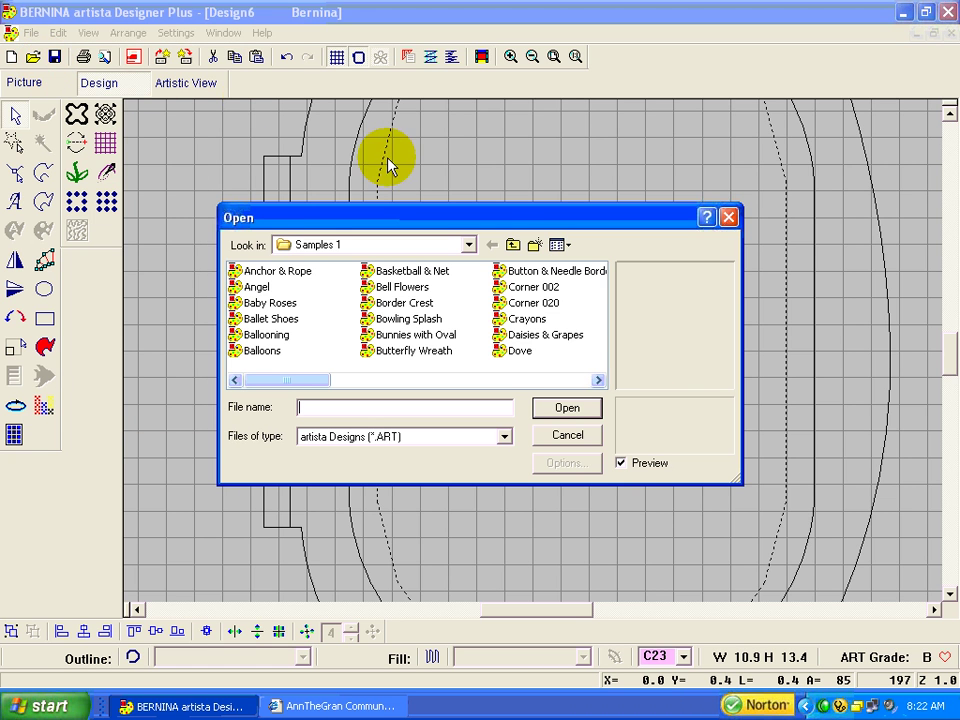
pyautogui.click(512, 245)
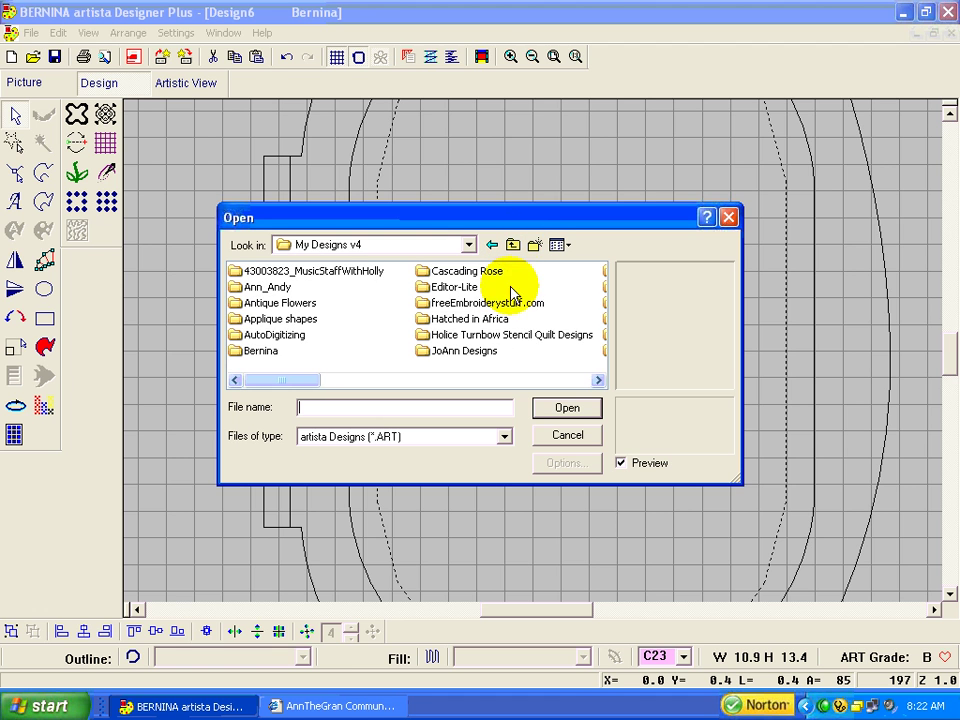
pyautogui.click(563, 381)
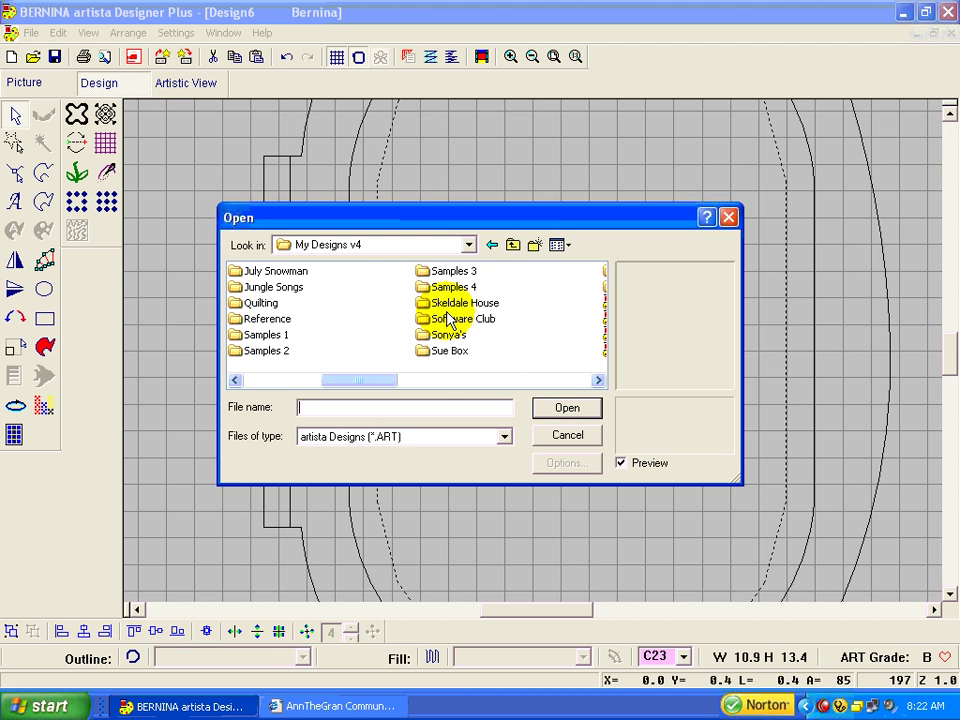
pyautogui.doubleClick(420, 287)
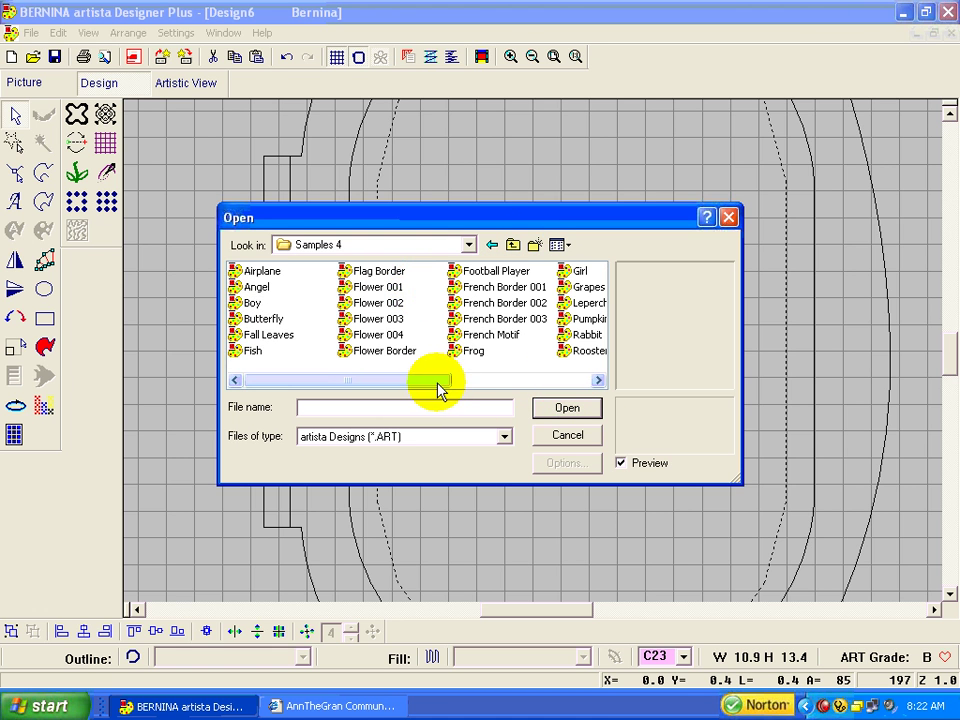
pyautogui.click(565, 380)
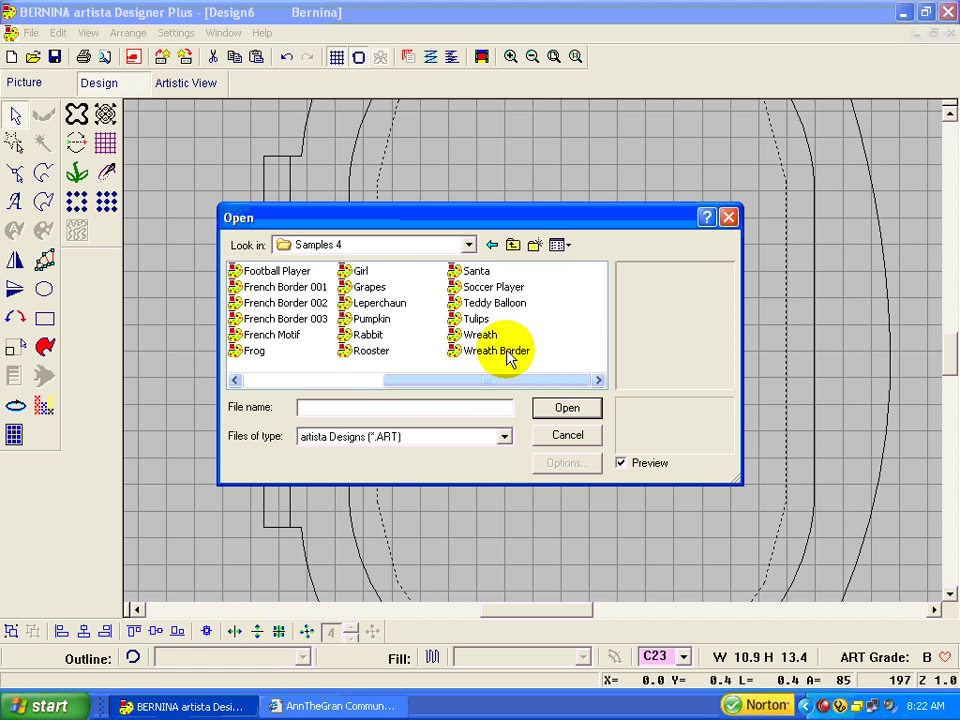
pyautogui.click(462, 355)
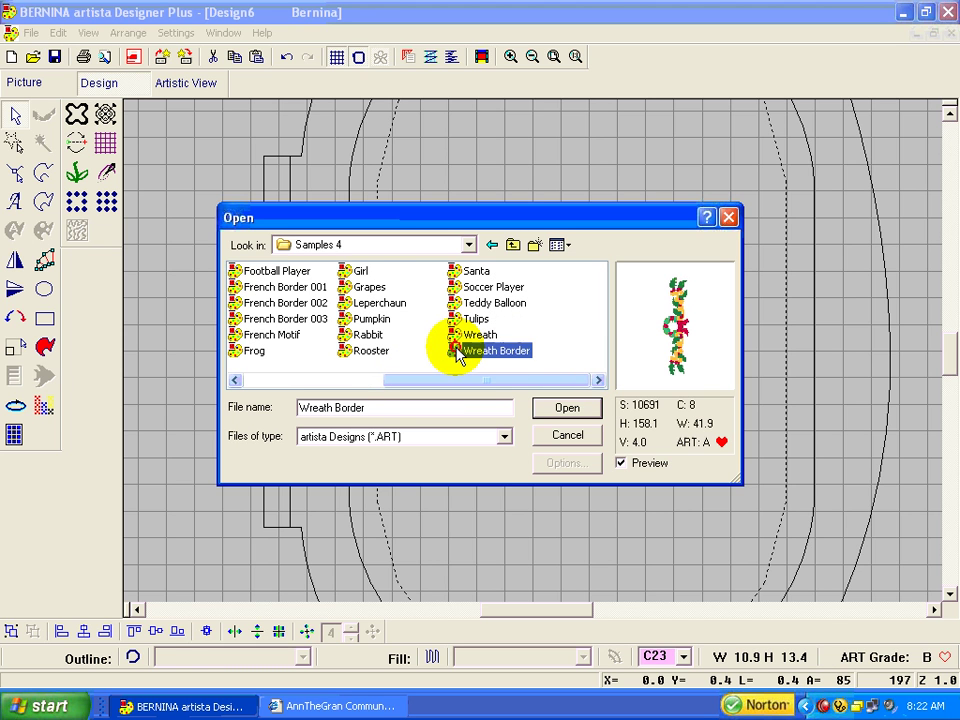
pyautogui.click(572, 409)
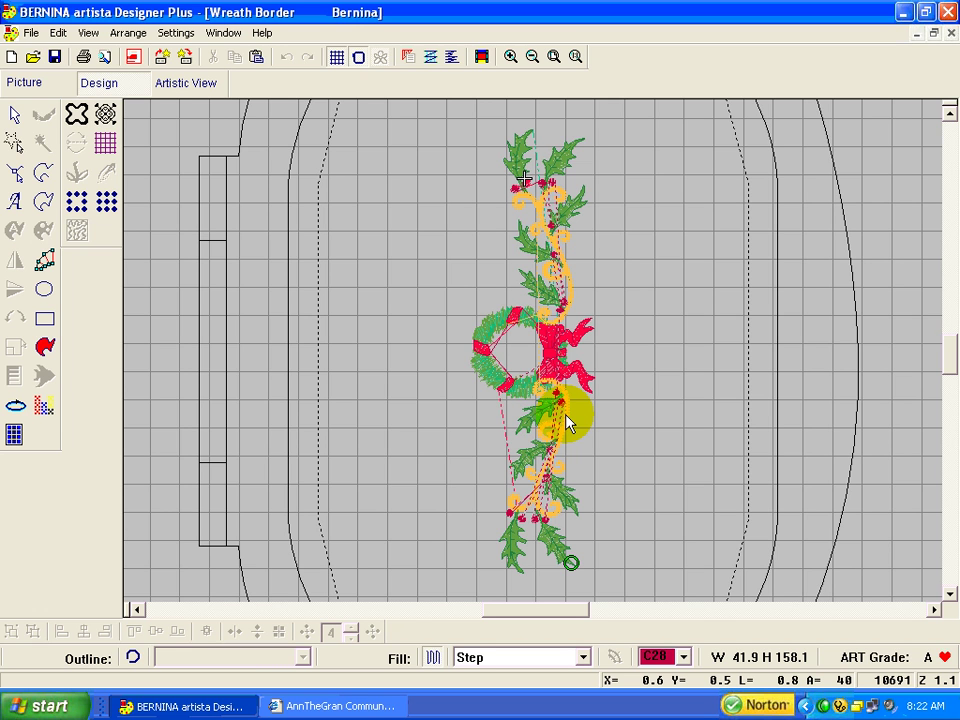
# Zoom into a box around the Wreath Border's top holly sprig.
pyautogui.click(510, 56)
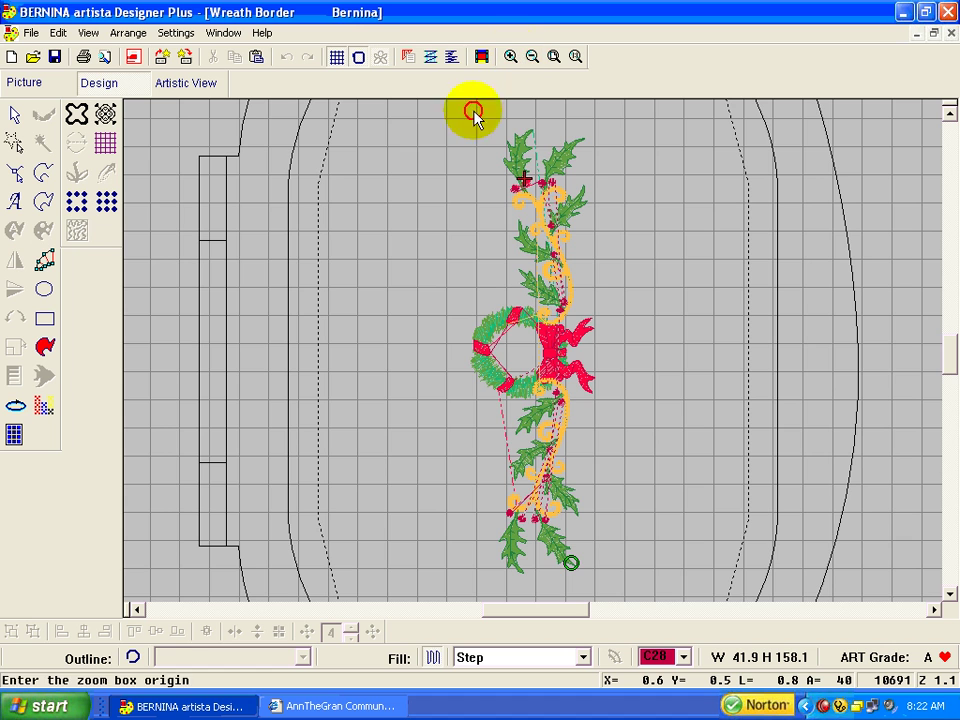
pyautogui.moveTo(445, 118); pyautogui.dragTo(595, 260)
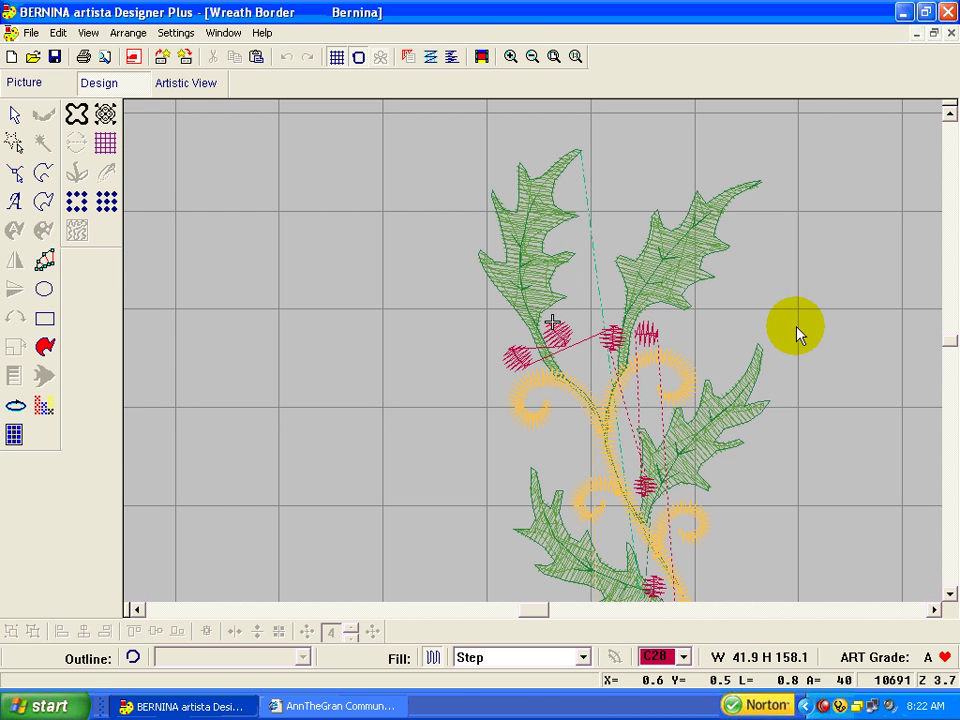
pyautogui.click(16, 117)
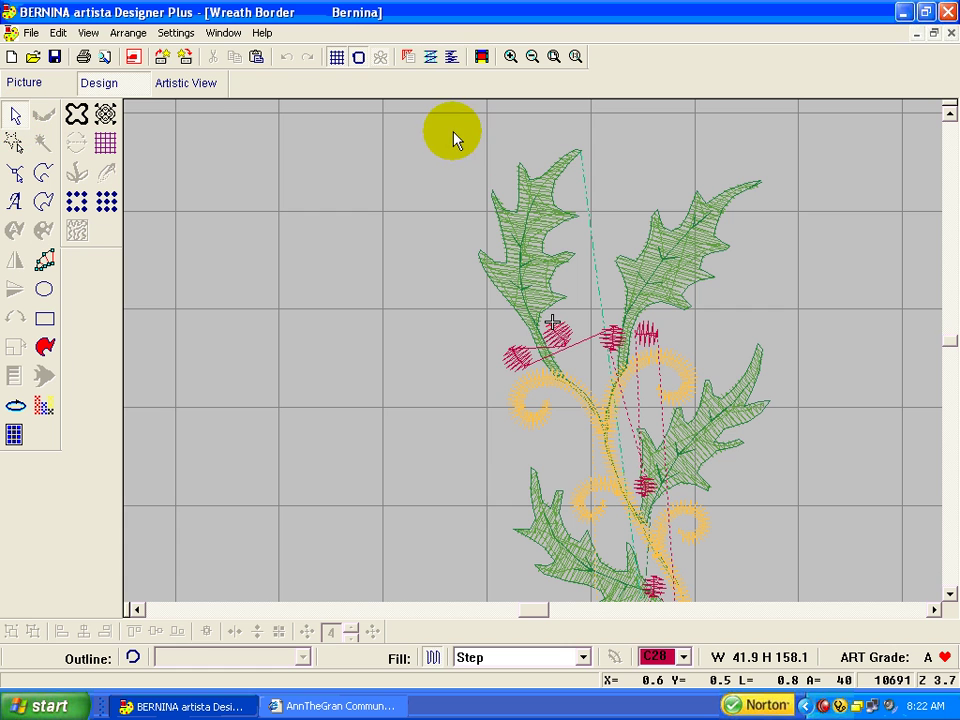
# Group the upper holly leaf with its berries and copy the group.
pyautogui.moveTo(453, 132); pyautogui.dragTo(587, 391)
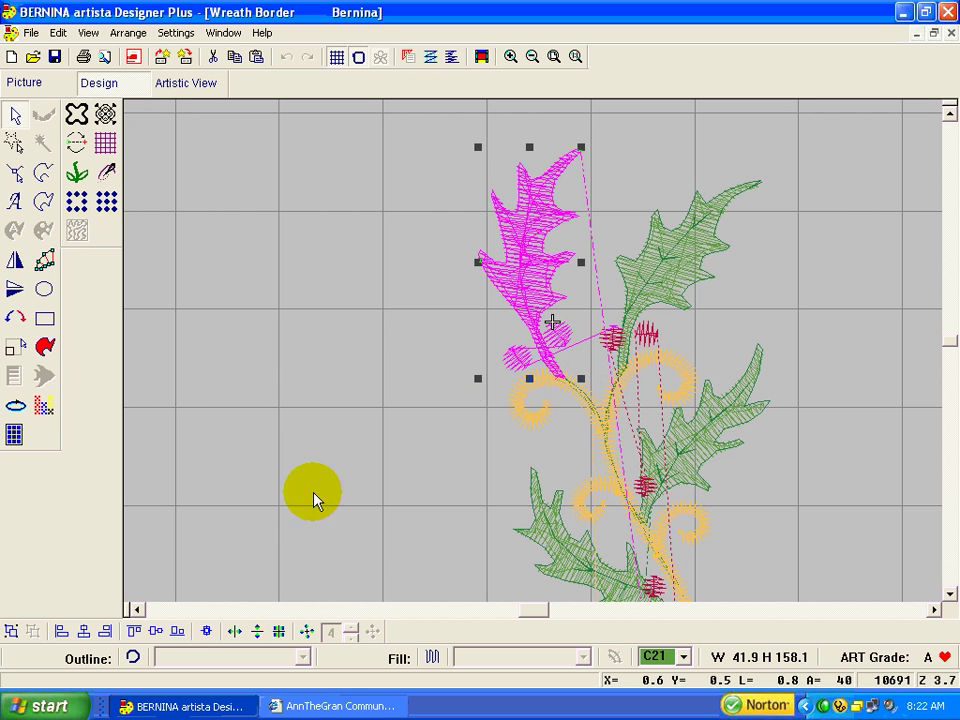
pyautogui.click(11, 632)
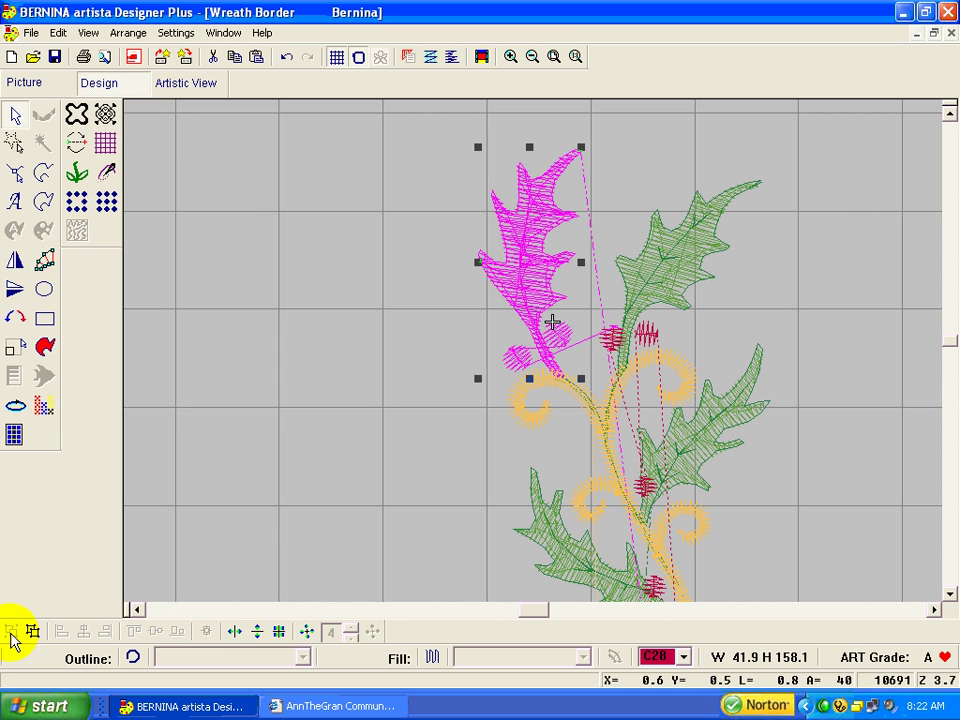
pyautogui.click(240, 60)
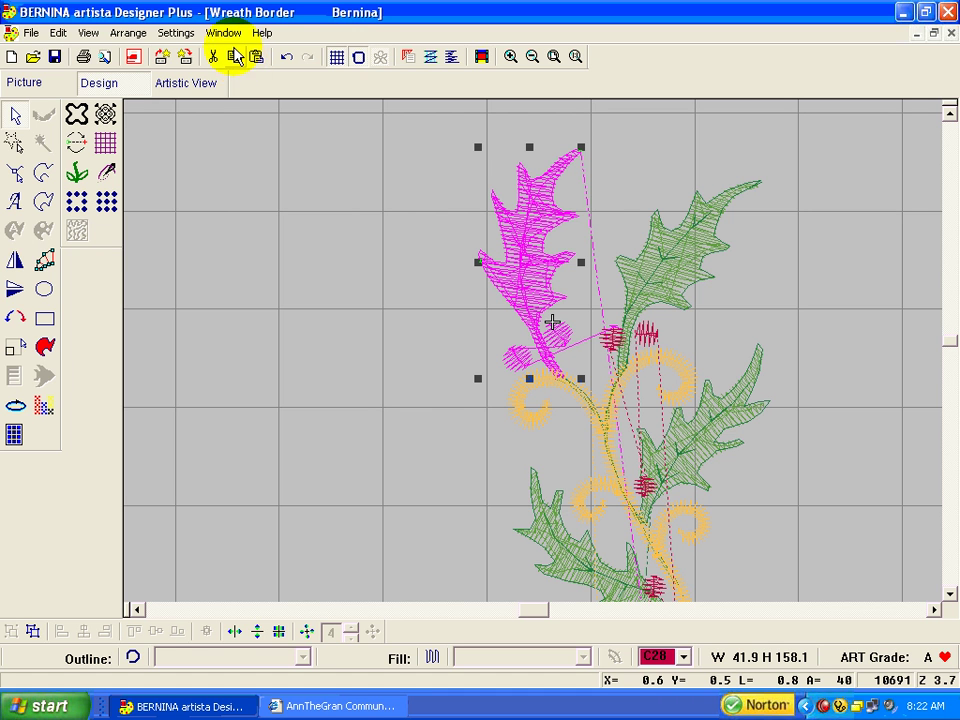
# Switch back to Design6 and clear the selection.
pyautogui.click(223, 33)
pyautogui.click(240, 110)
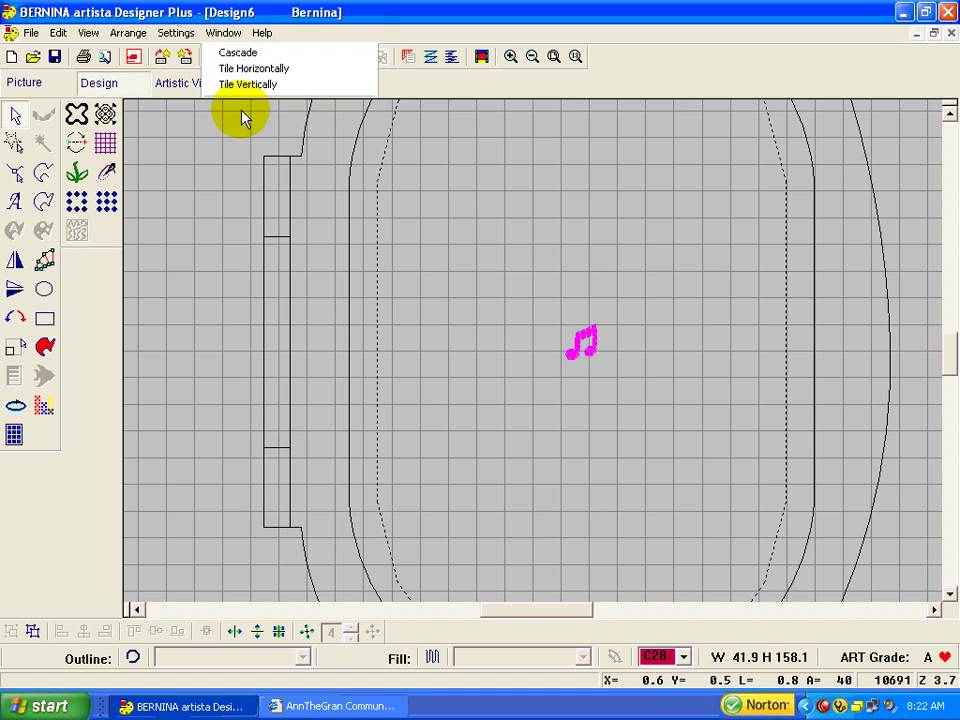
pyautogui.click(502, 258)
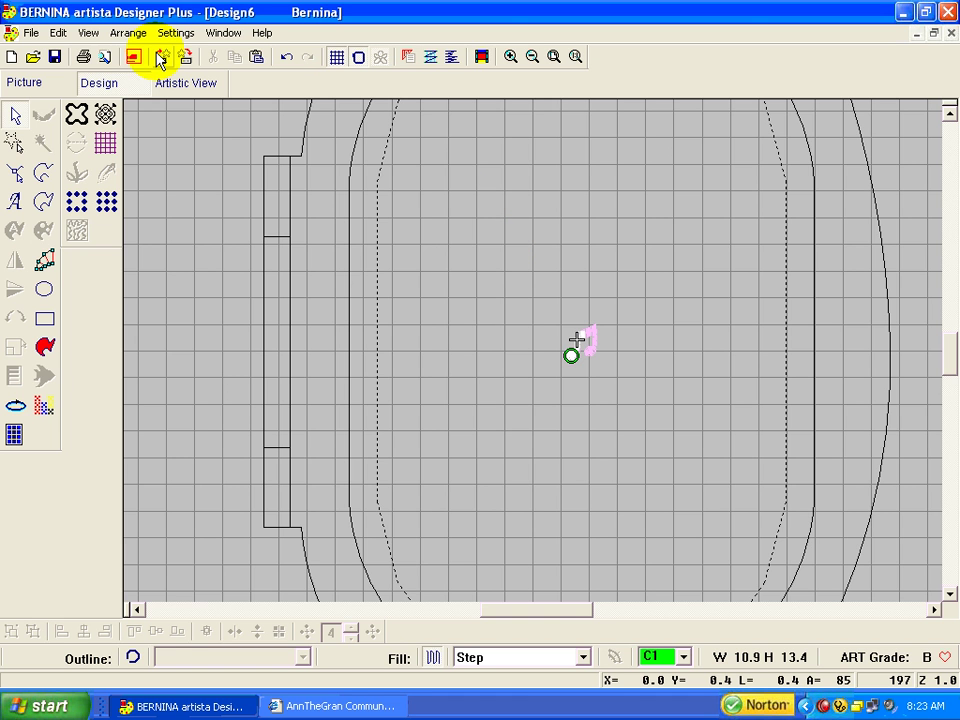
# Paste the copied holly leaf and berries into Design6 above the music note.
pyautogui.click(58, 33)
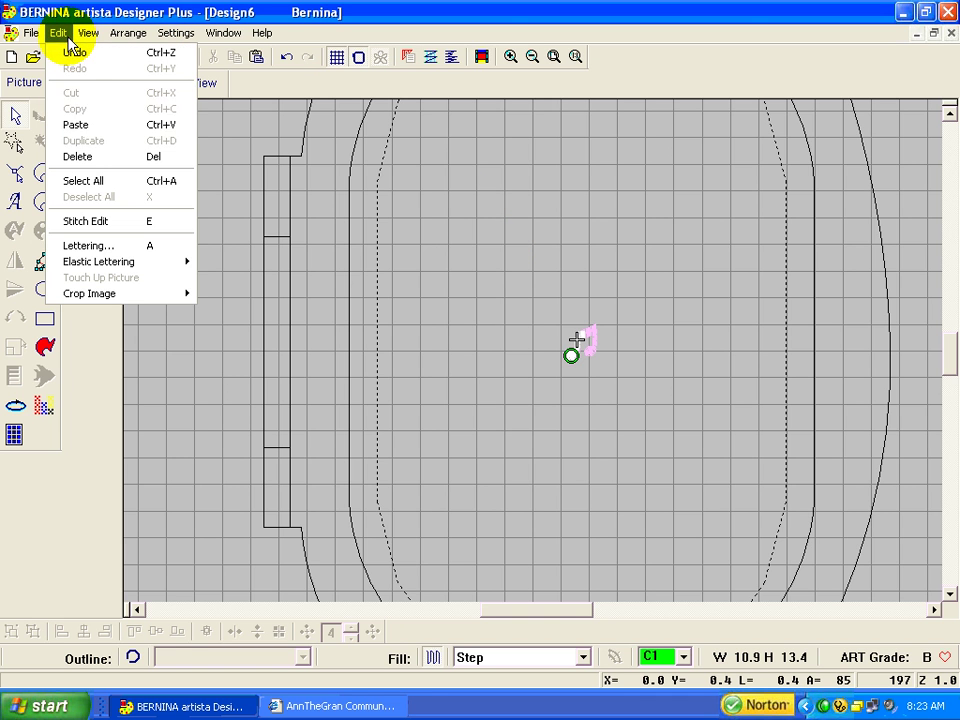
pyautogui.click(98, 125)
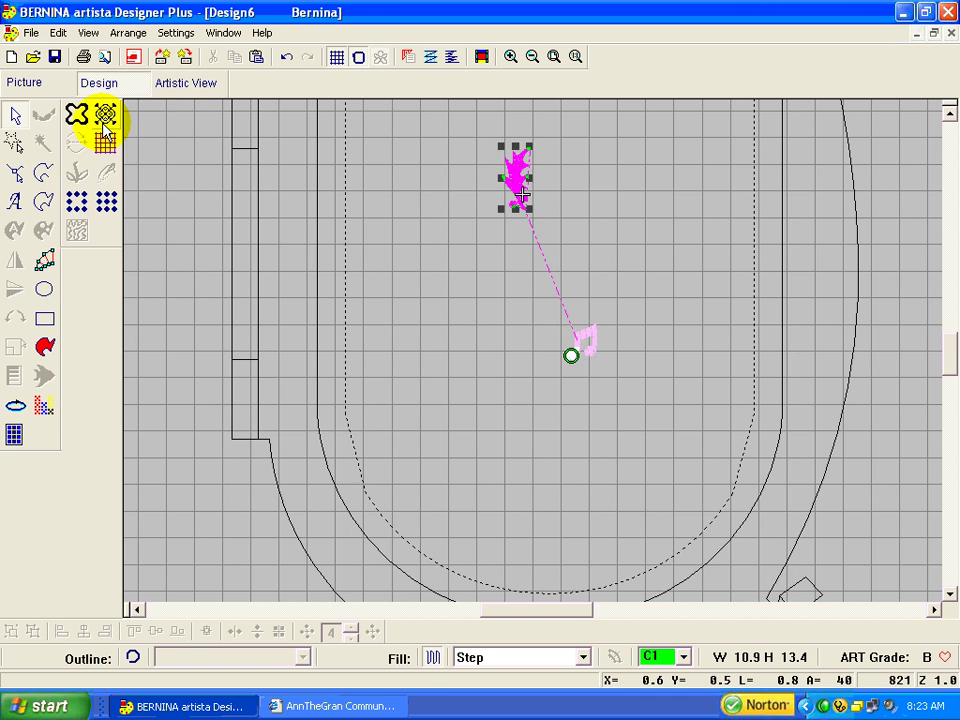
pyautogui.click(651, 230)
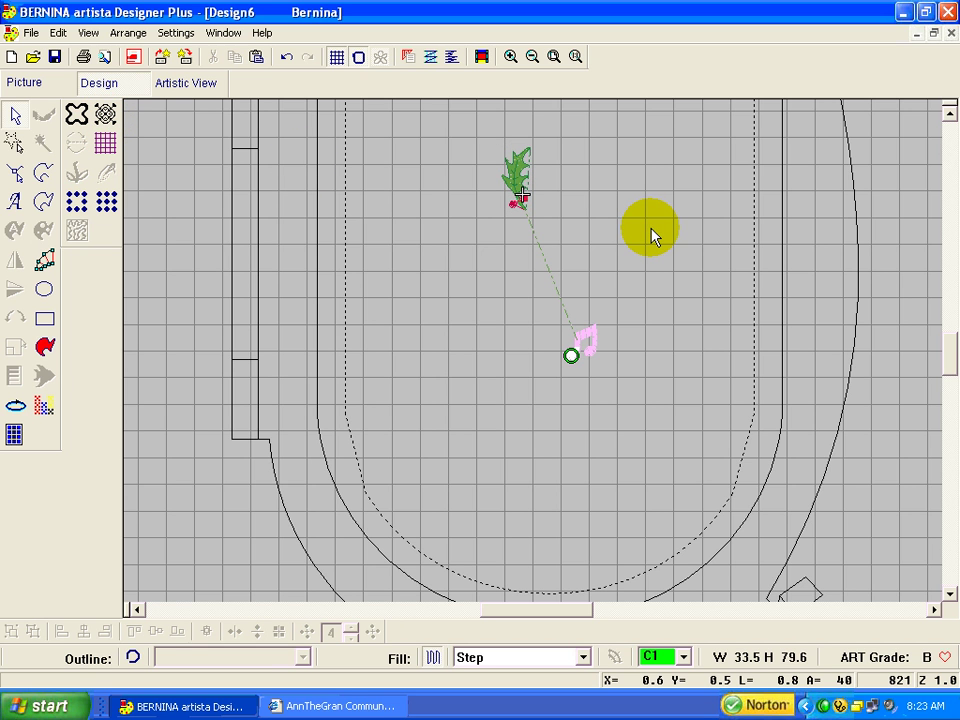
# Ungroup the pasted holly leaf and berries, then deselect.
pyautogui.click(514, 177)
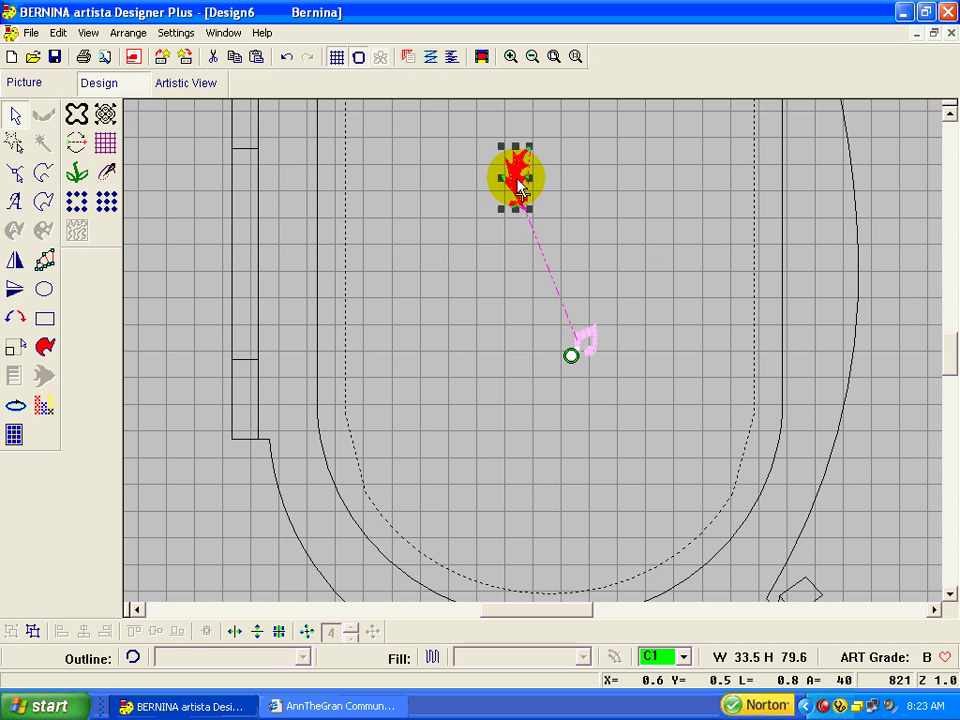
pyautogui.click(33, 633)
pyautogui.click(408, 284)
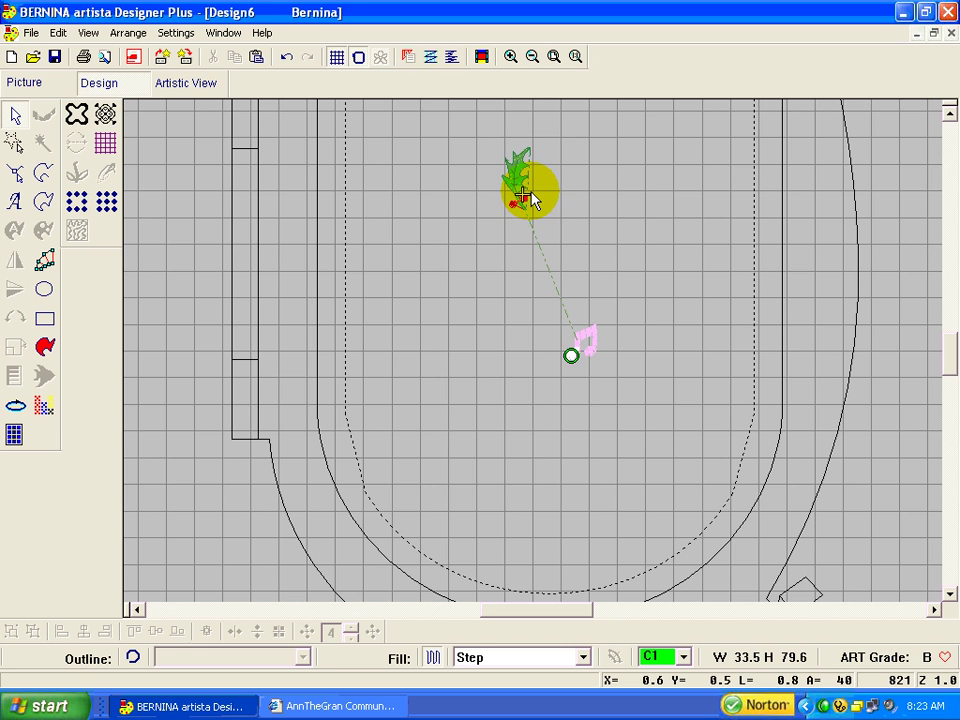
pyautogui.click(481, 58)
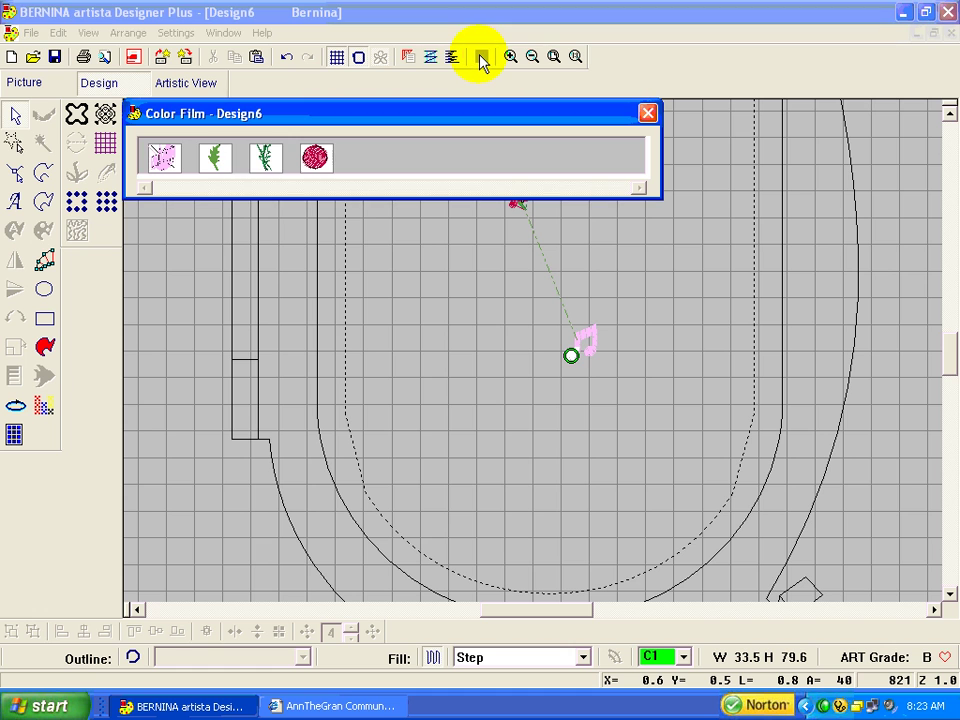
pyautogui.click(266, 166)
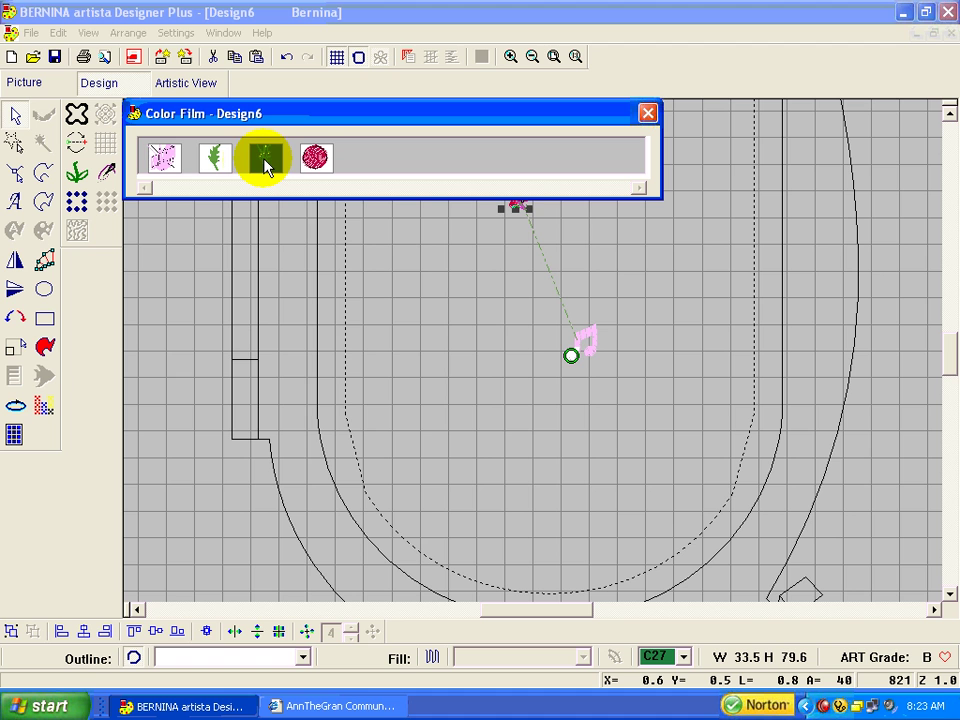
pyautogui.click(223, 165)
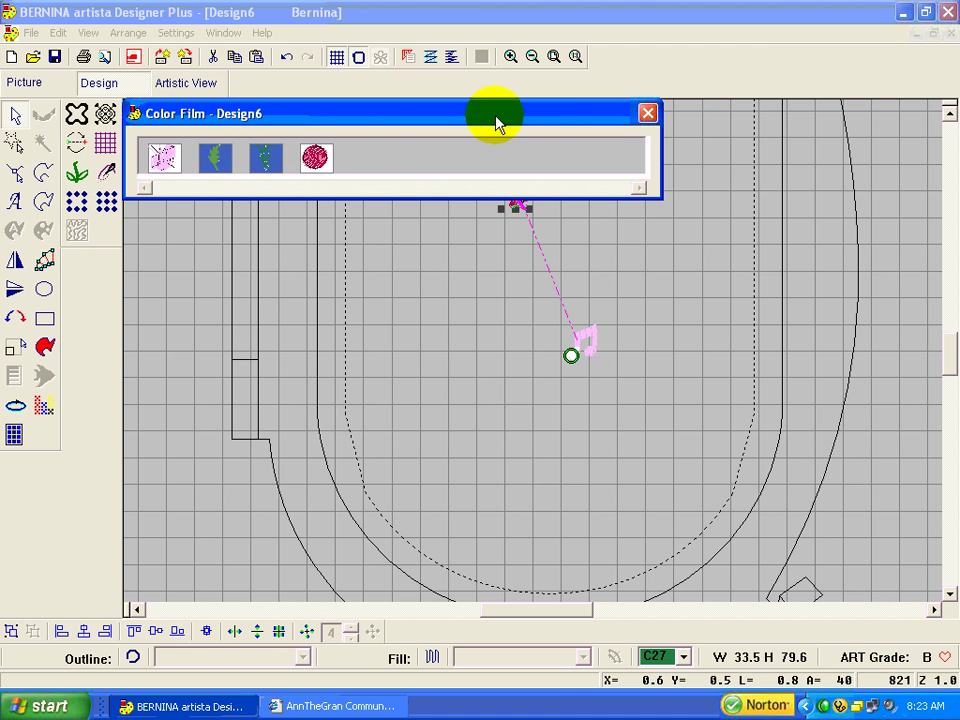
pyautogui.moveTo(497, 120); pyautogui.dragTo(613, 24)
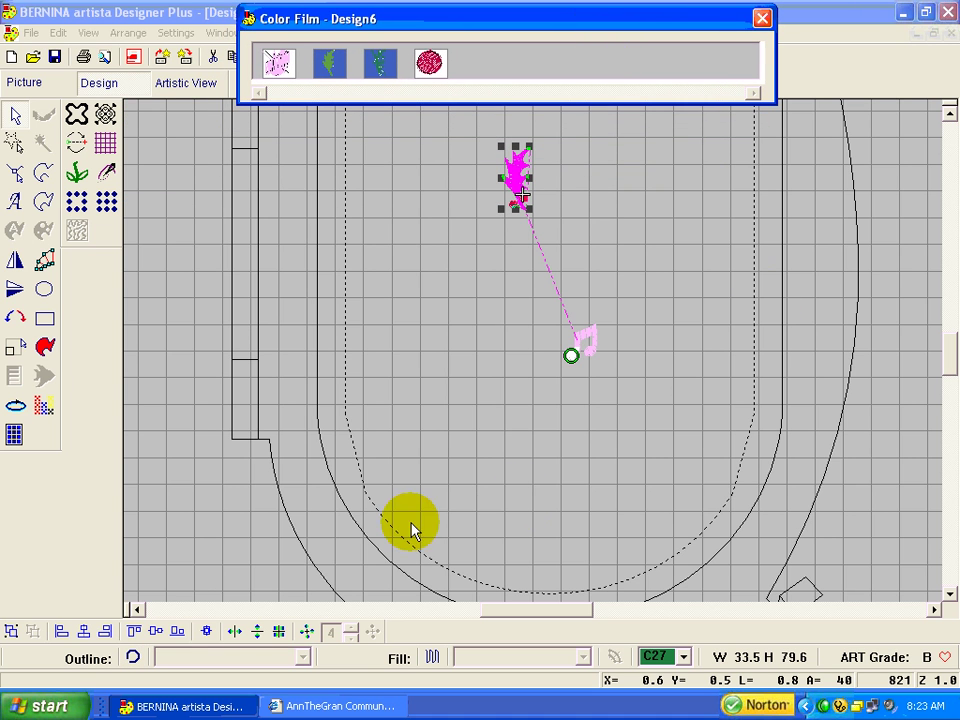
pyautogui.click(14, 632)
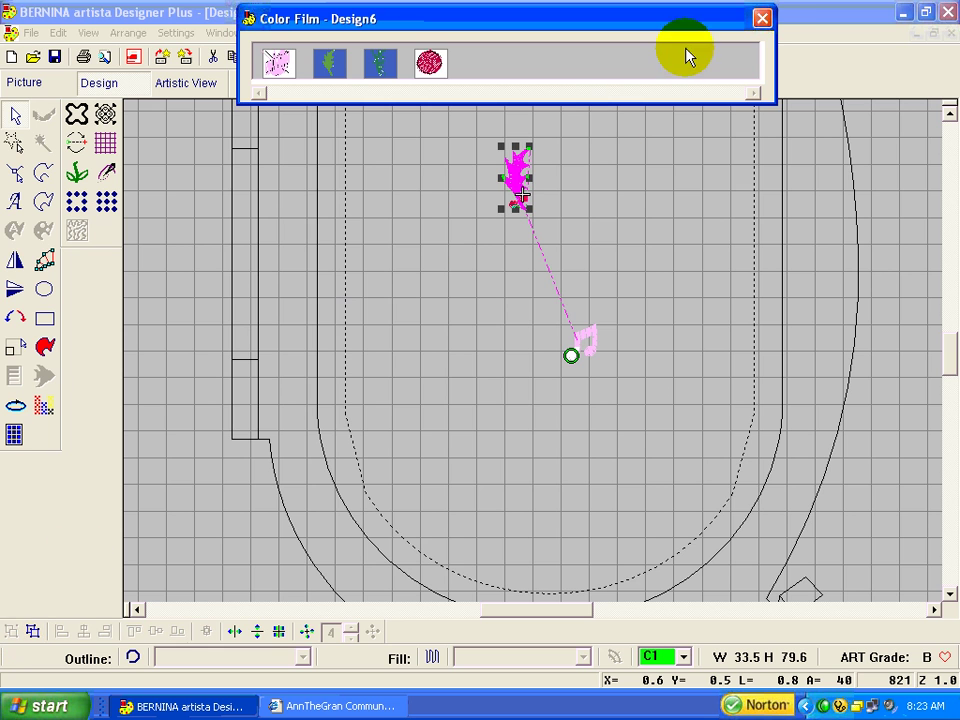
pyautogui.click(762, 20)
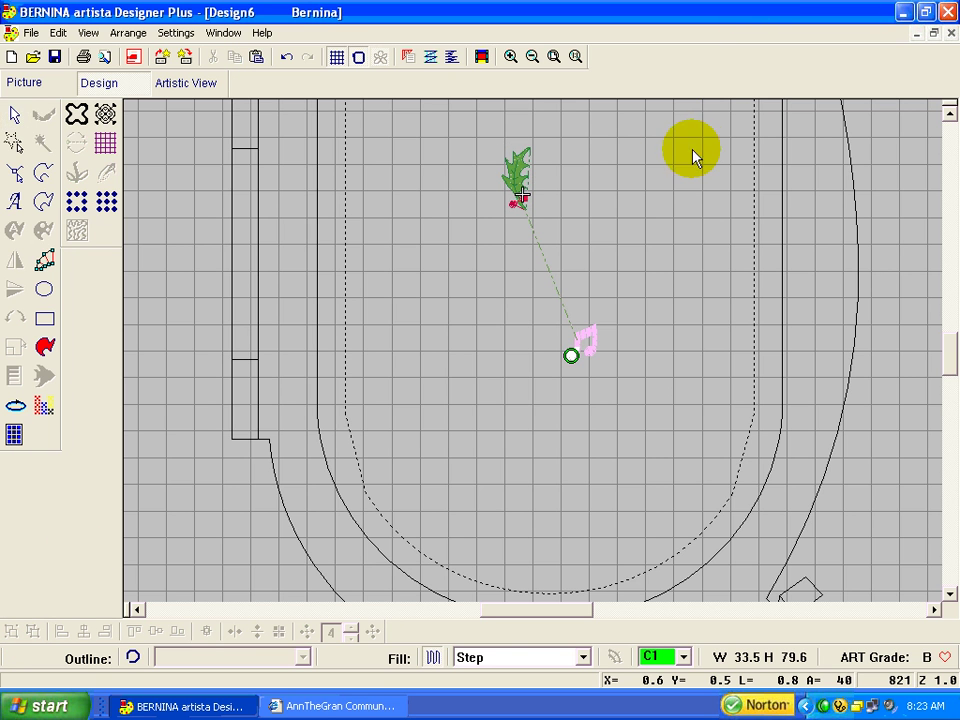
pyautogui.click(16, 117)
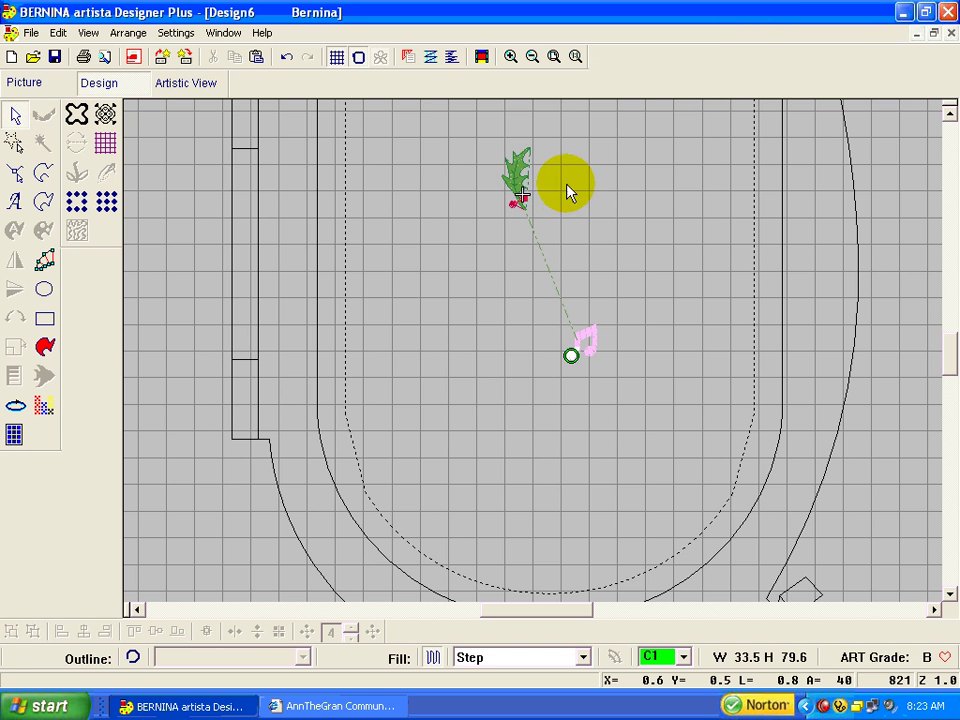
# Mirror-merge the holly leaf vertically at its base to add a second leaf below.
pyautogui.click(516, 180)
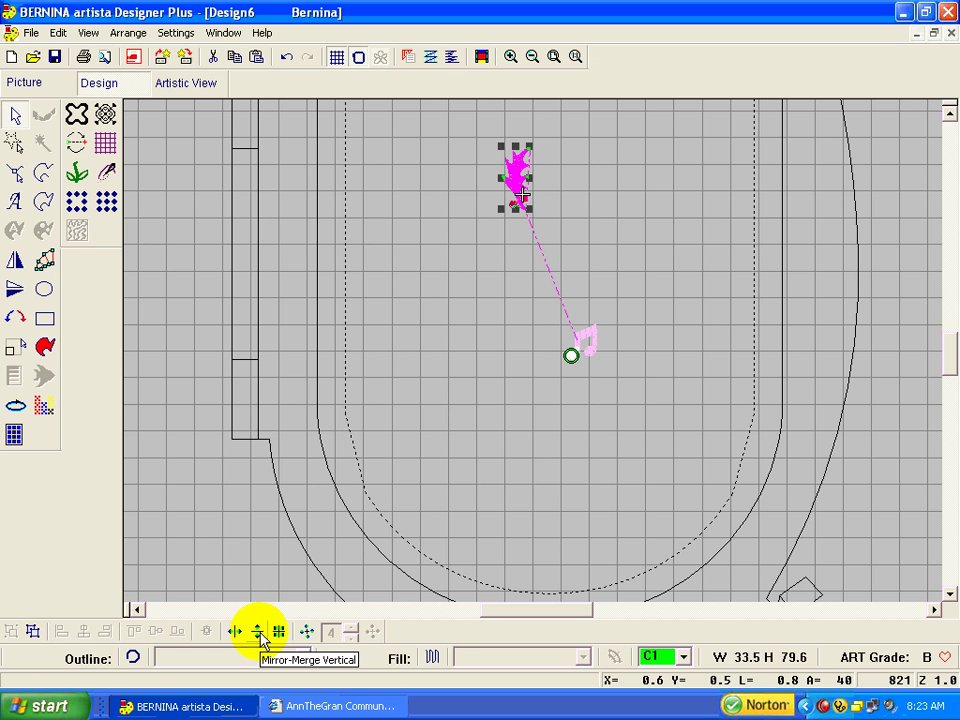
pyautogui.click(258, 632)
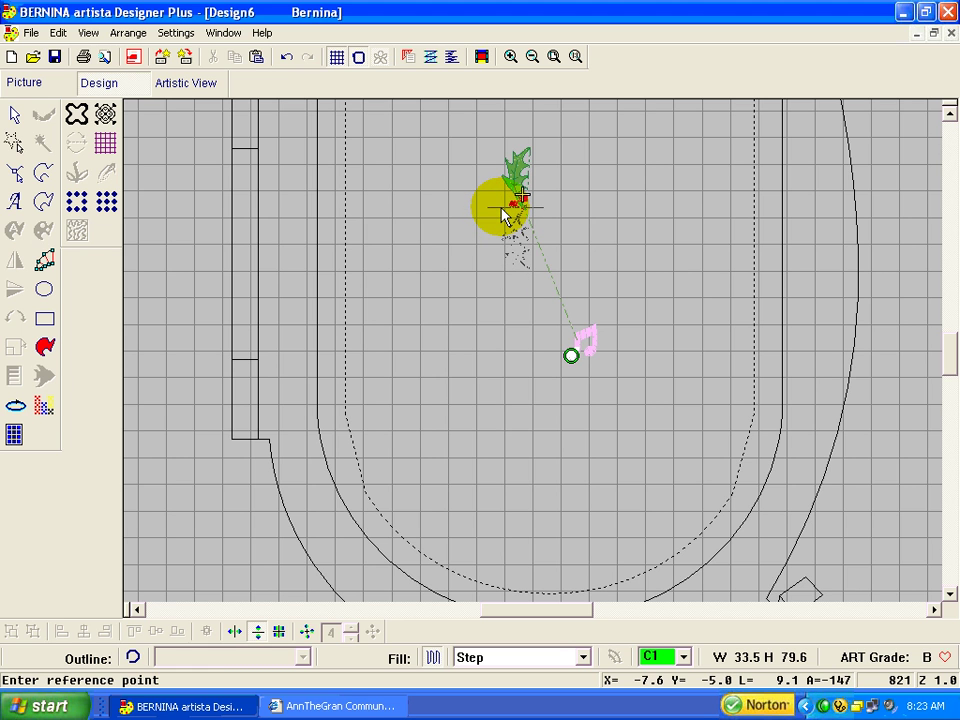
pyautogui.click(502, 207)
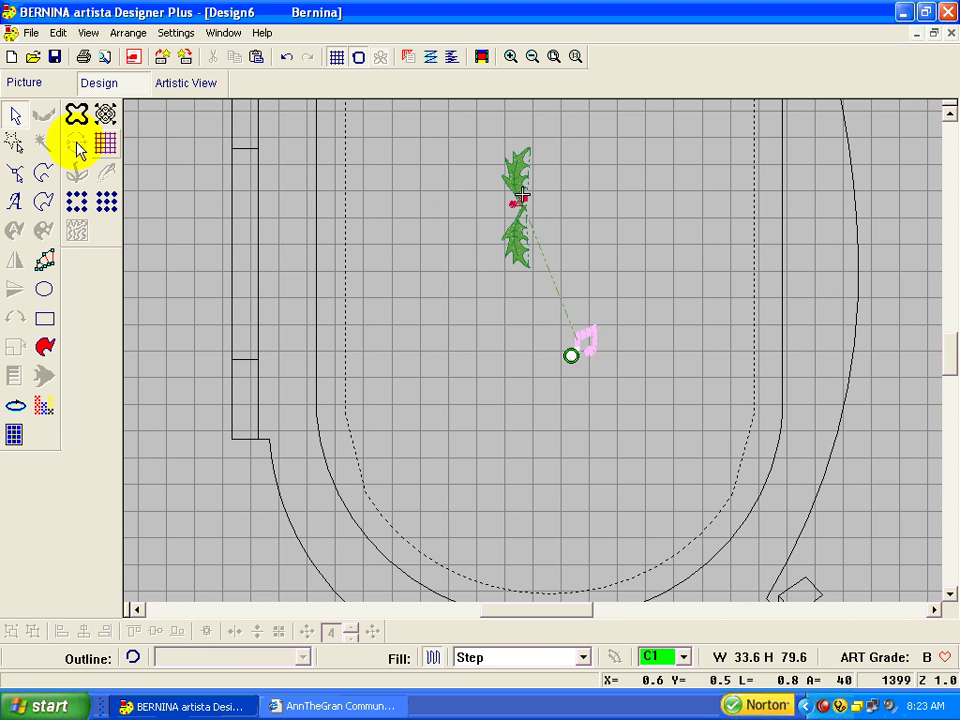
# Rotate the lower mirrored leaf so it angles down and to the left.
pyautogui.click(524, 255)
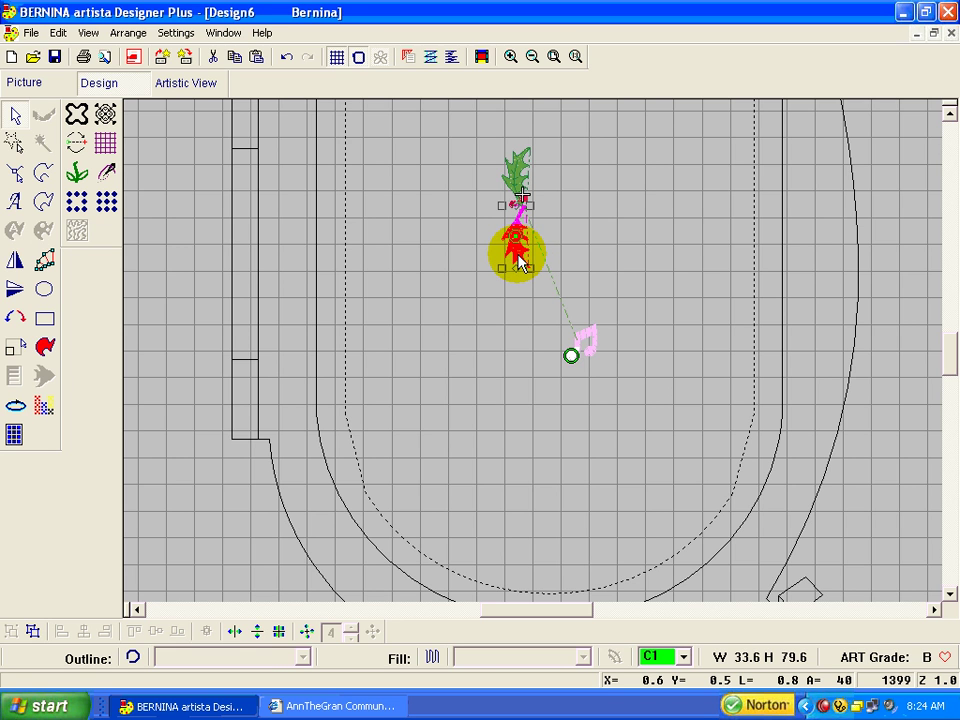
pyautogui.click(515, 254)
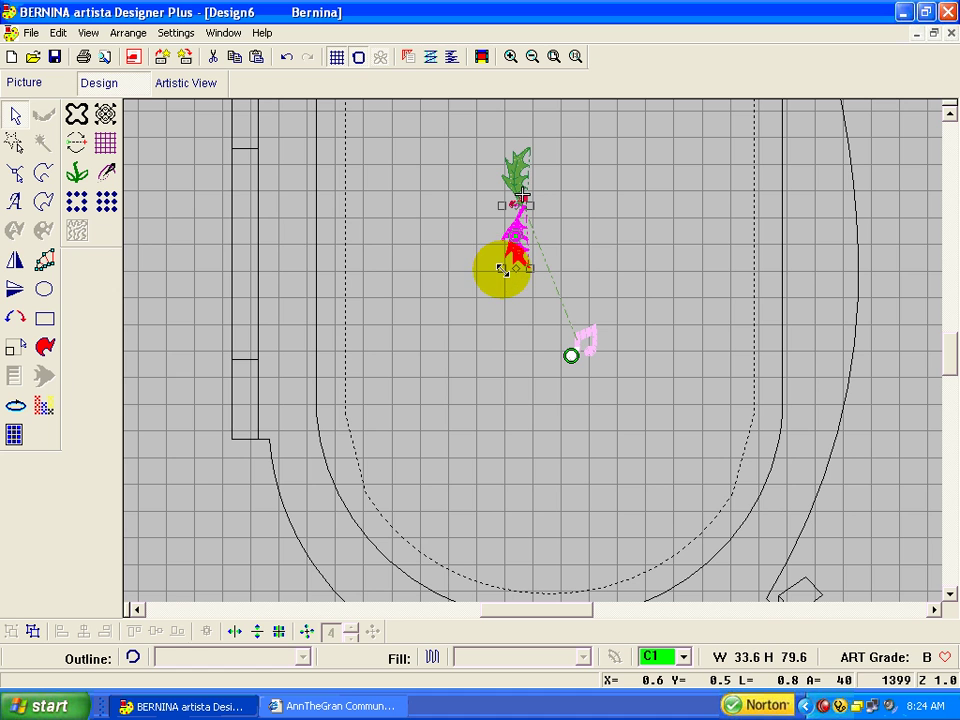
pyautogui.moveTo(502, 270); pyautogui.dragTo(487, 259)
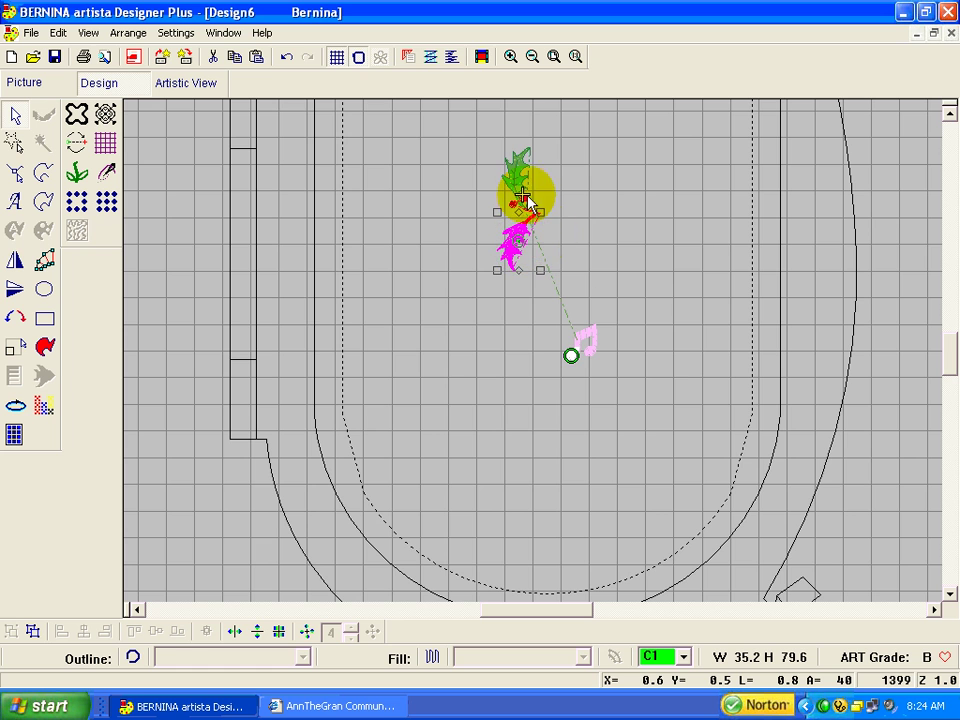
pyautogui.click(287, 57)
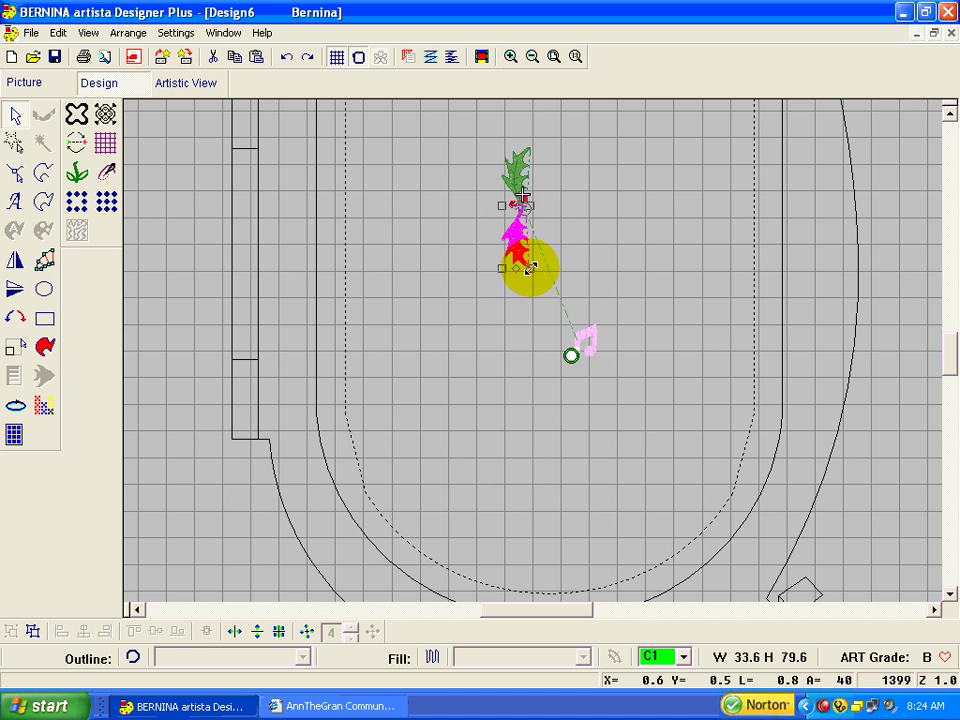
pyautogui.moveTo(529, 268); pyautogui.dragTo(487, 266)
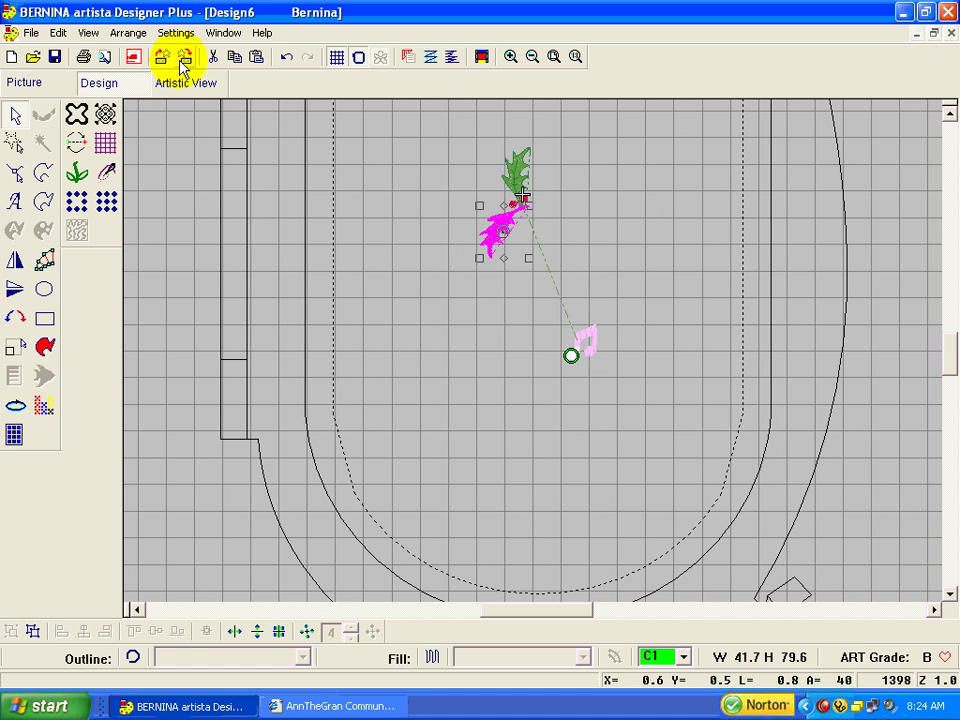
# Rotate the lower holly leaf flatter to point left, with its stem tucked under the berries.
pyautogui.click(614, 209)
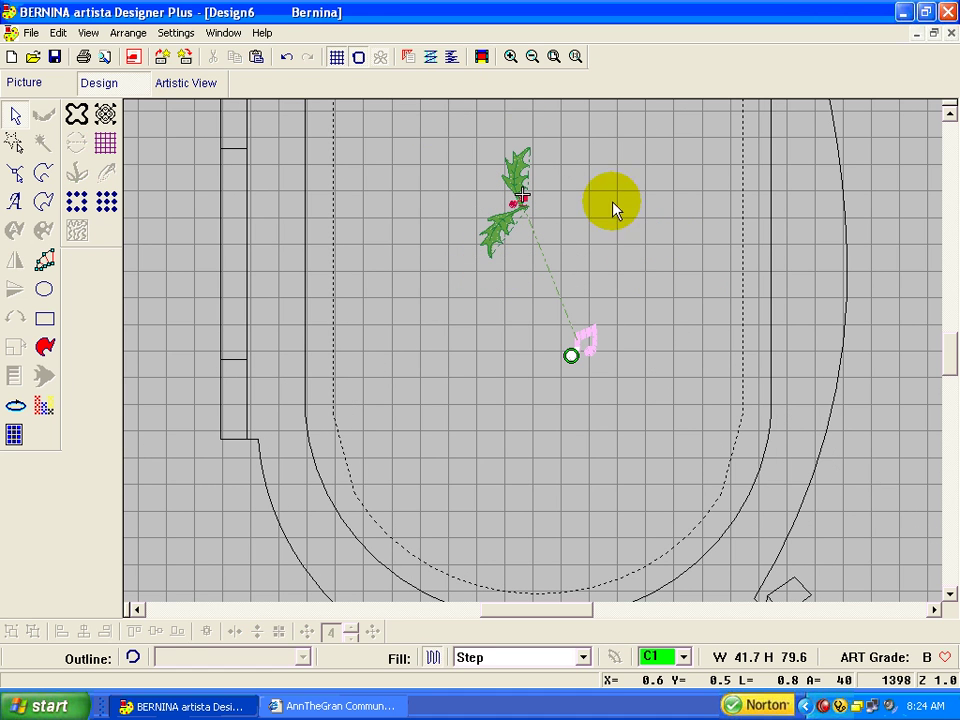
pyautogui.click(510, 57)
pyautogui.click(565, 273)
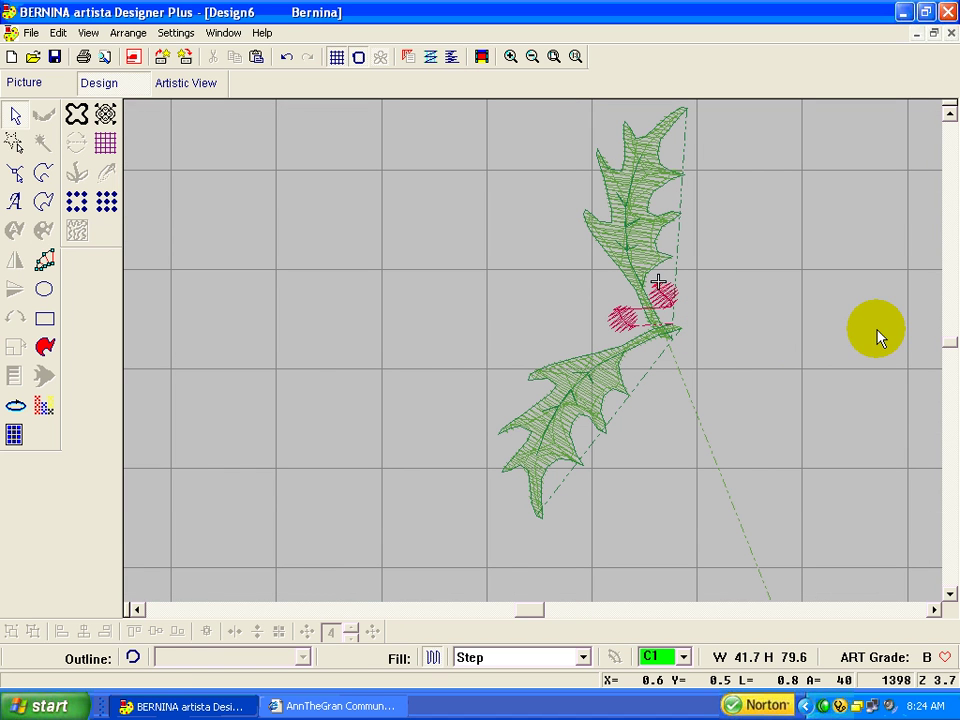
pyautogui.click(15, 116)
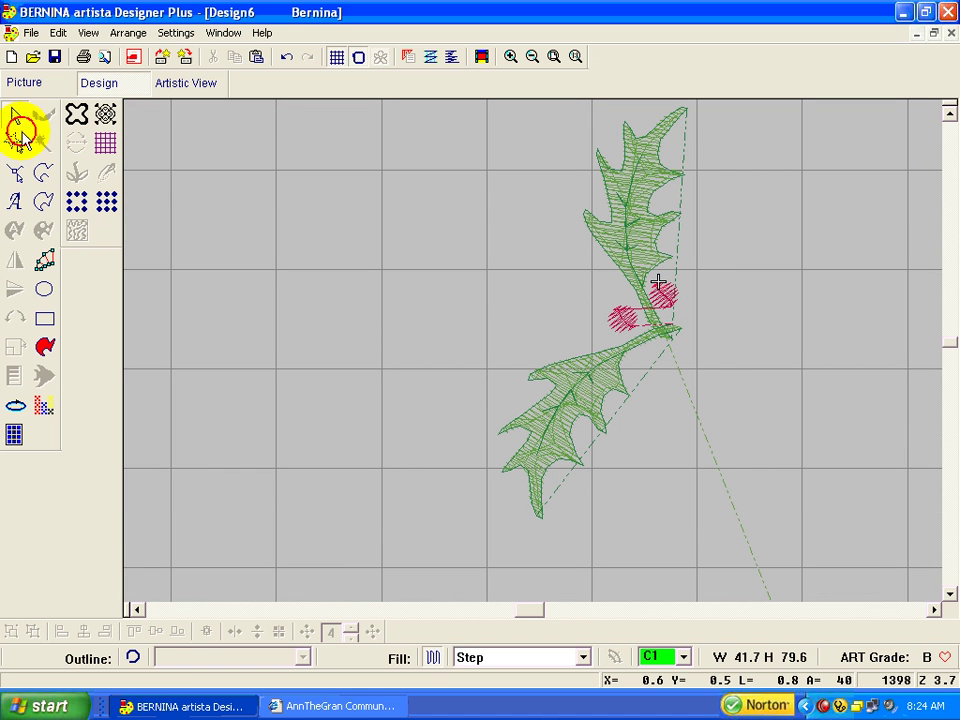
pyautogui.click(560, 420)
pyautogui.click(561, 439)
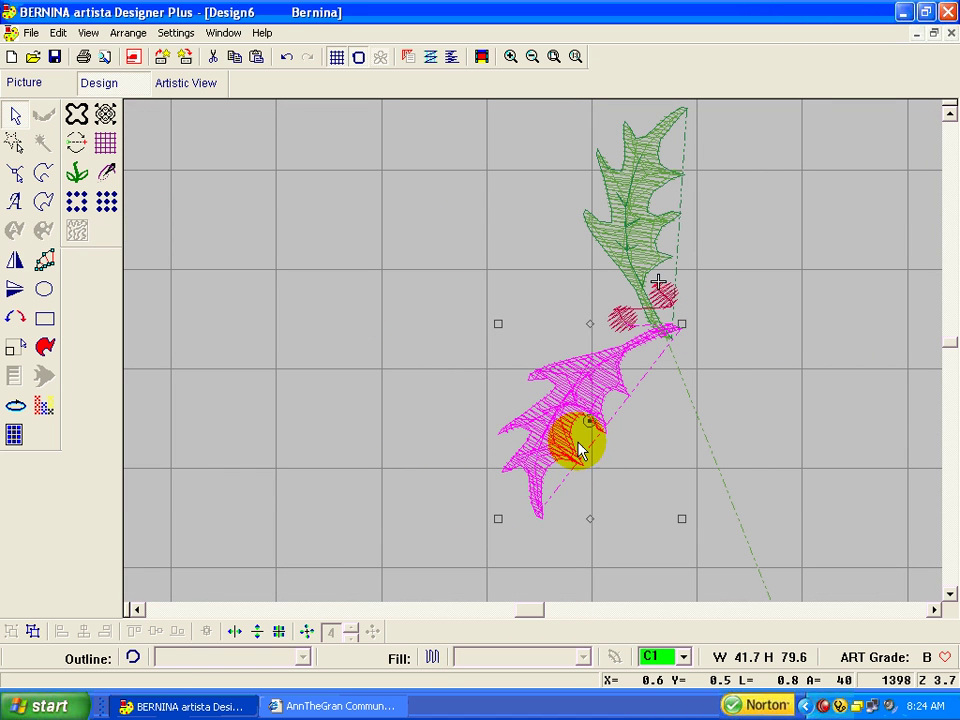
pyautogui.moveTo(542, 440)
pyautogui.mouseDown()
pyautogui.moveTo(521, 452)
pyautogui.moveTo(531, 458)
pyautogui.mouseUp()
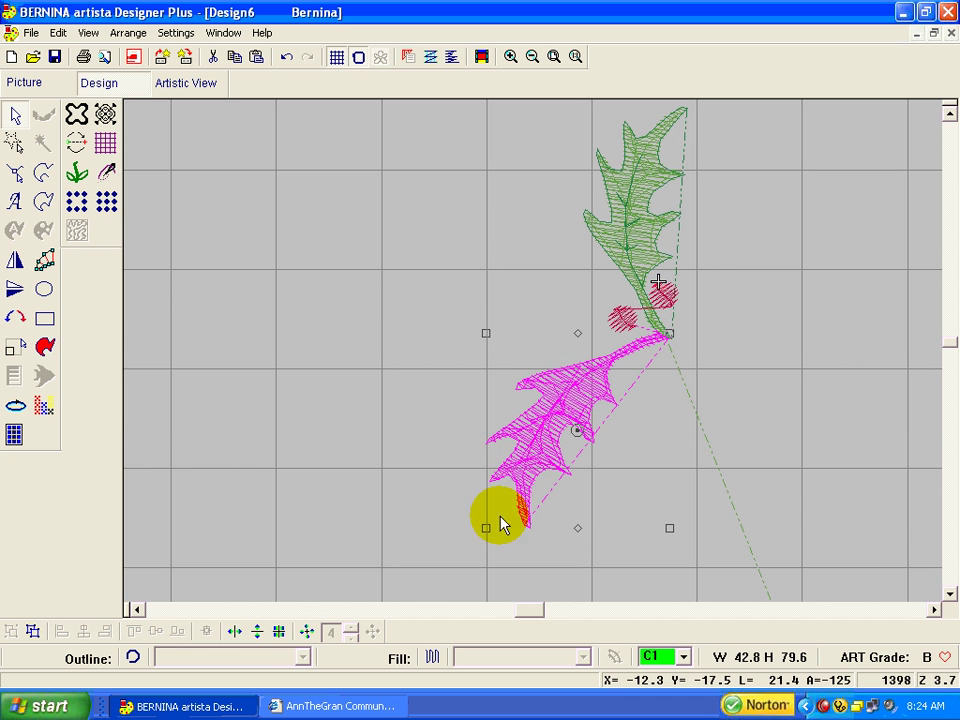
pyautogui.moveTo(485, 527); pyautogui.dragTo(464, 497)
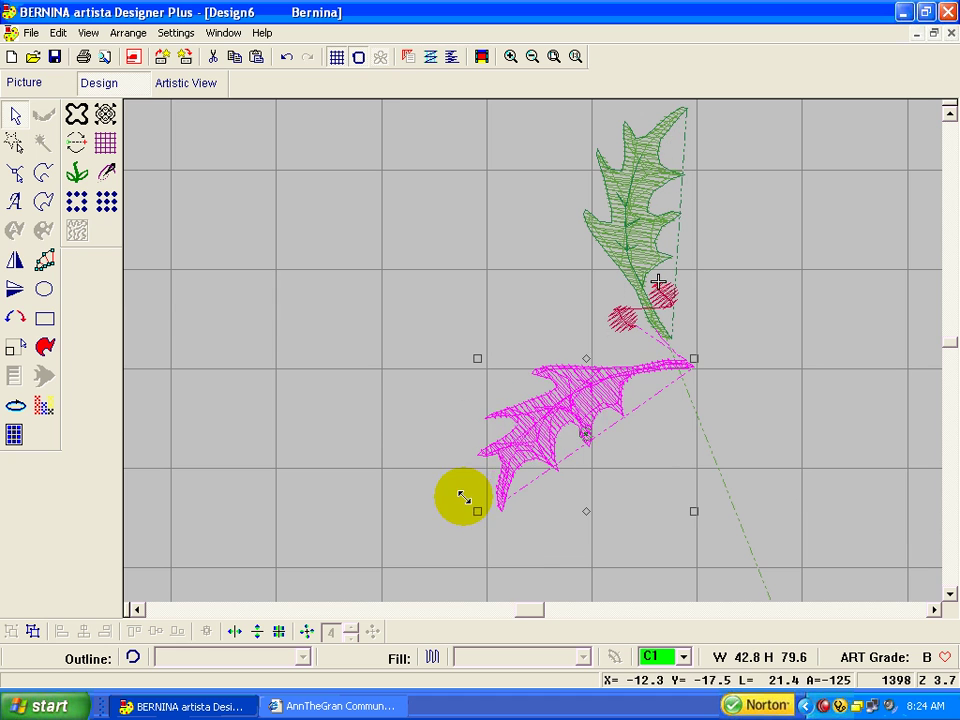
pyautogui.moveTo(600, 403)
pyautogui.mouseDown()
pyautogui.moveTo(574, 381)
pyautogui.moveTo(583, 397)
pyautogui.mouseUp()
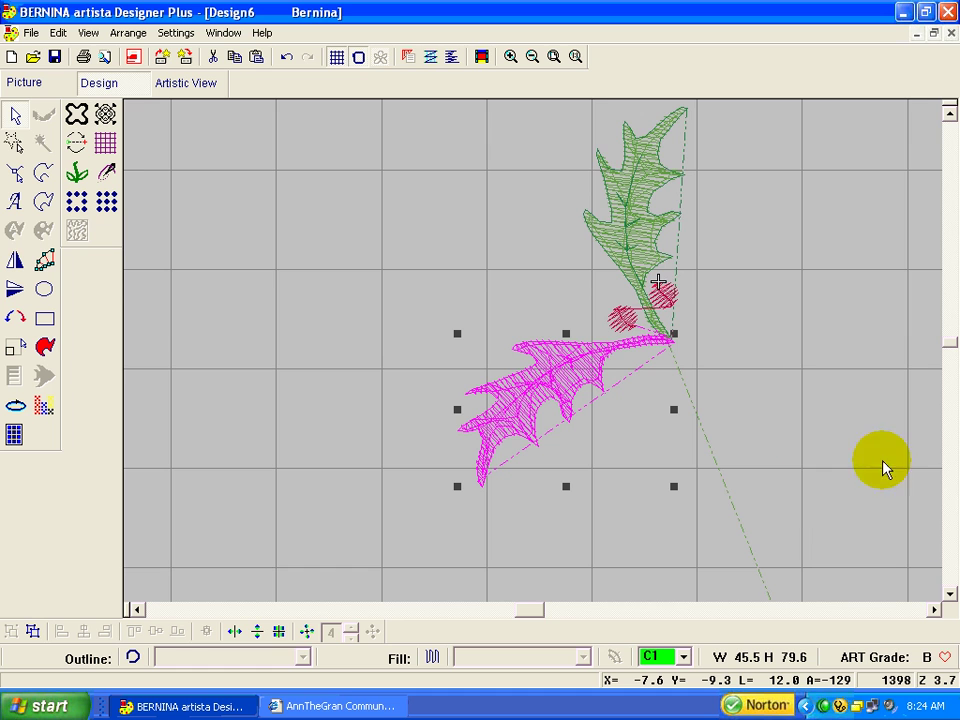
pyautogui.click(554, 57)
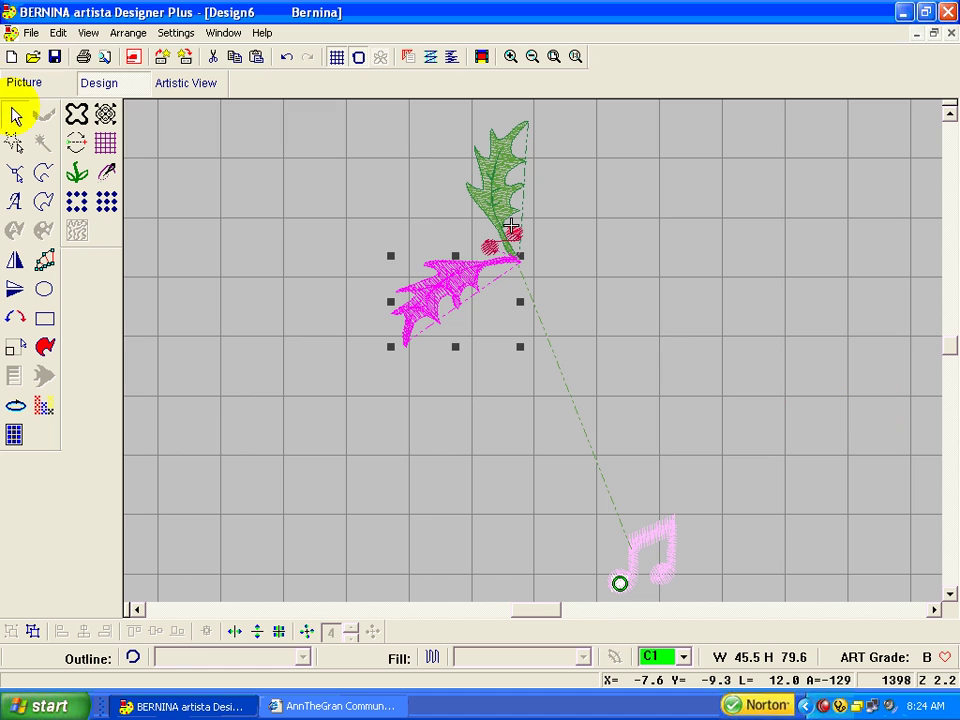
# Marquee-select all parts of the pink music note and group them.
pyautogui.click(655, 545)
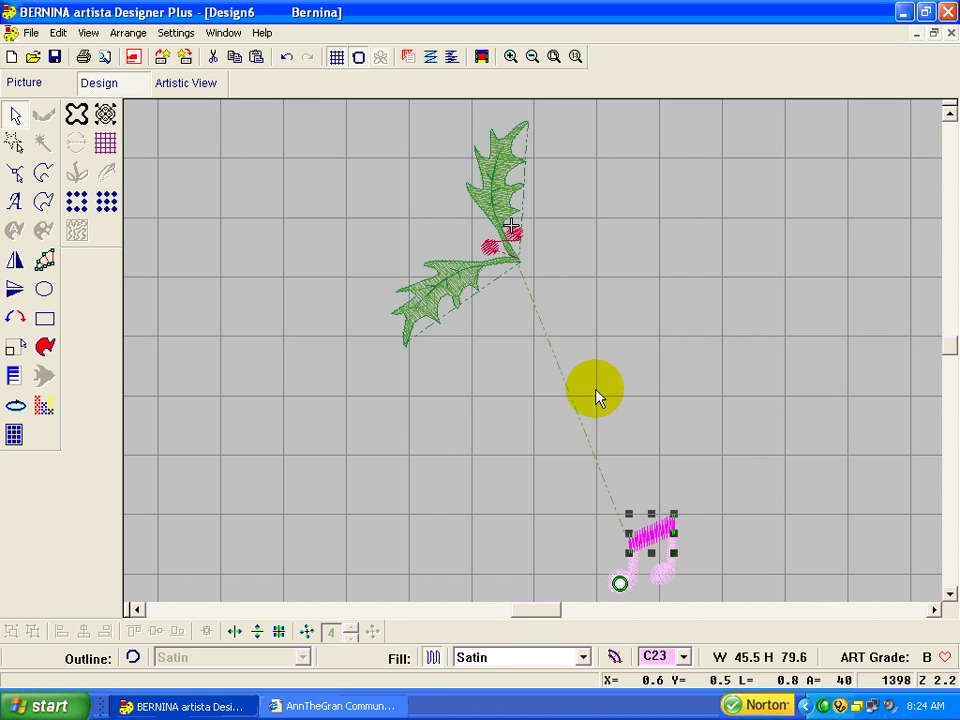
pyautogui.moveTo(581, 501); pyautogui.dragTo(690, 600)
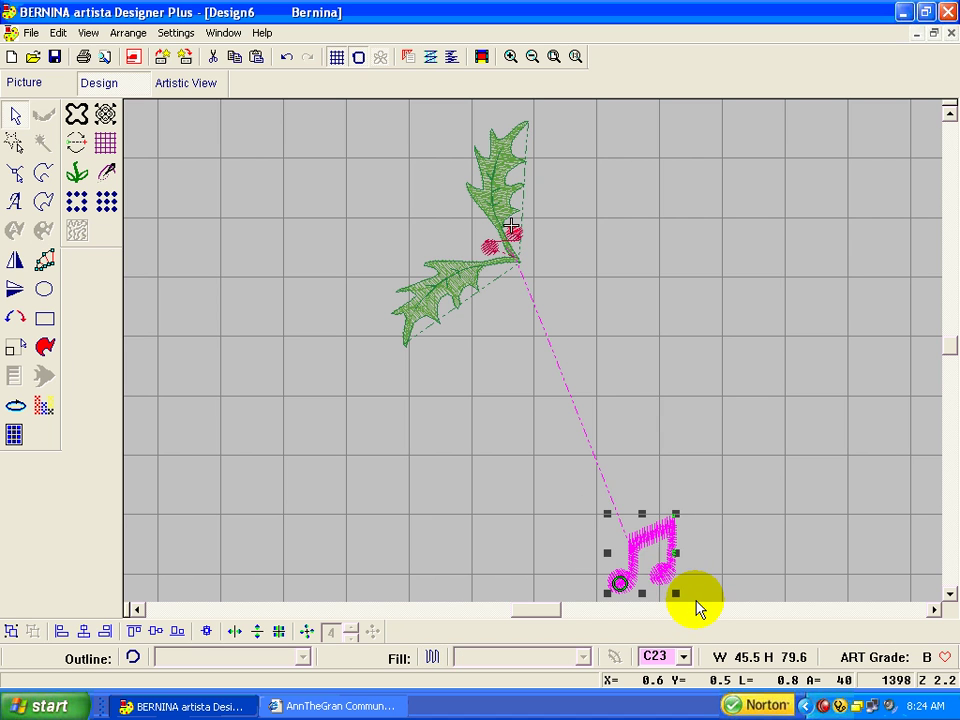
pyautogui.click(10, 630)
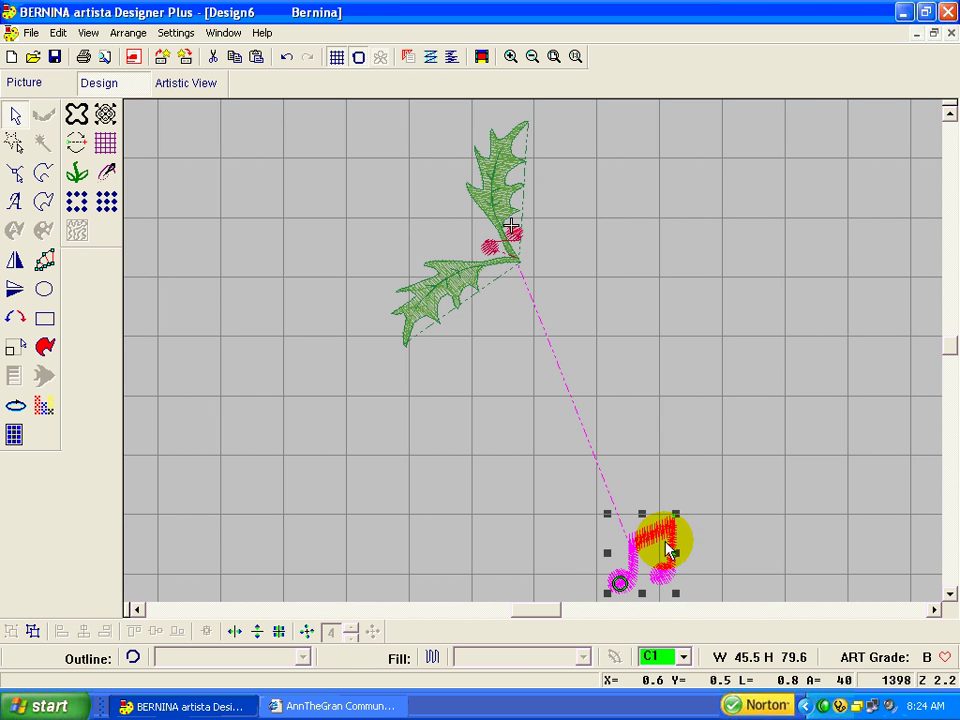
# Move the music note up beside the berries and tilt it against the holly leaves.
pyautogui.moveTo(666, 551); pyautogui.dragTo(446, 205)
pyautogui.click(455, 237)
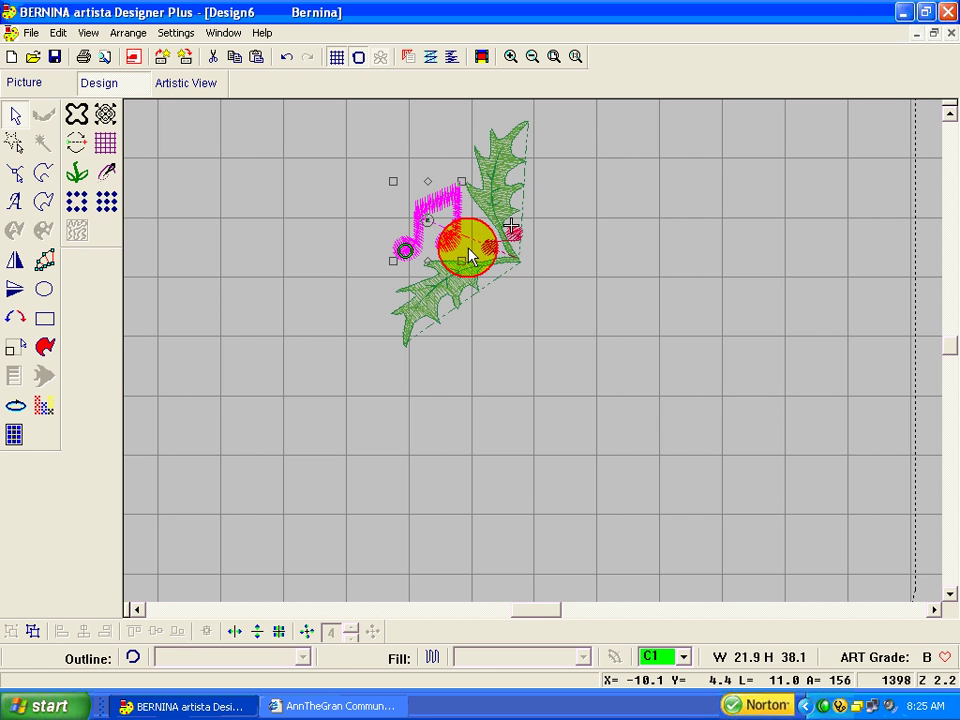
pyautogui.moveTo(461, 260); pyautogui.dragTo(414, 187)
# Select all objects with Edit > Select All and group the leaves, berries and music note.
pyautogui.click(576, 56)
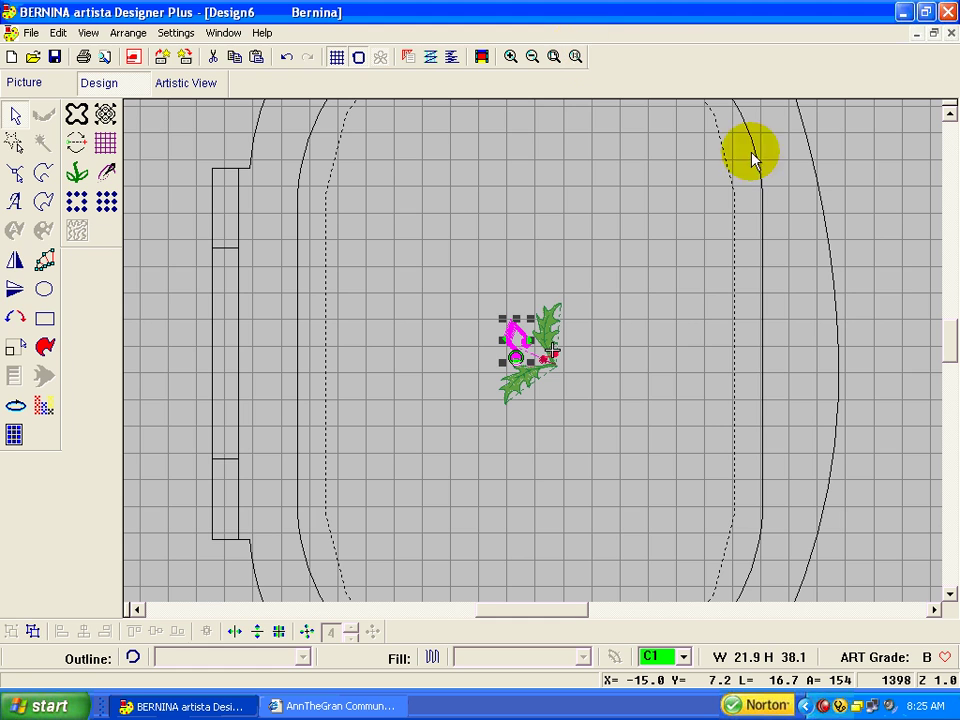
pyautogui.click(734, 322)
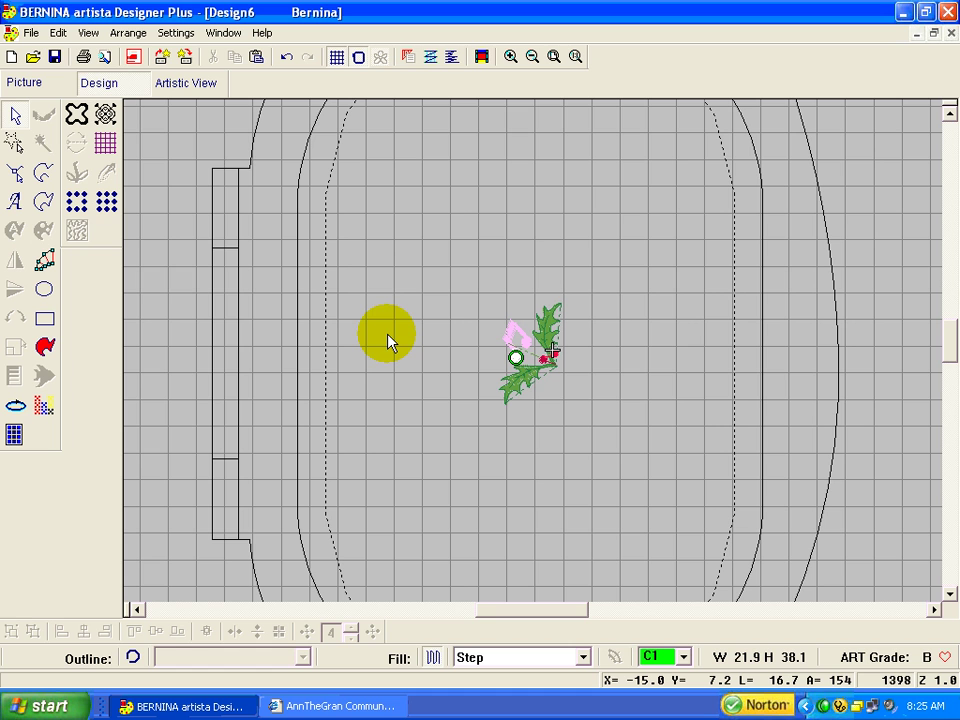
pyautogui.click(60, 33)
pyautogui.click(92, 181)
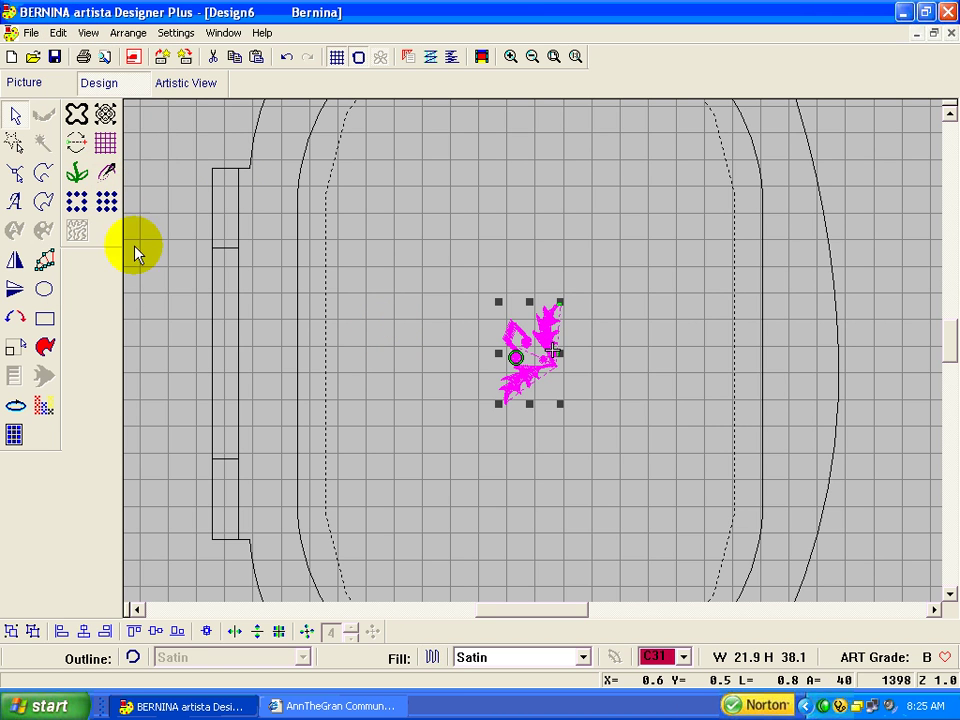
pyautogui.click(10, 632)
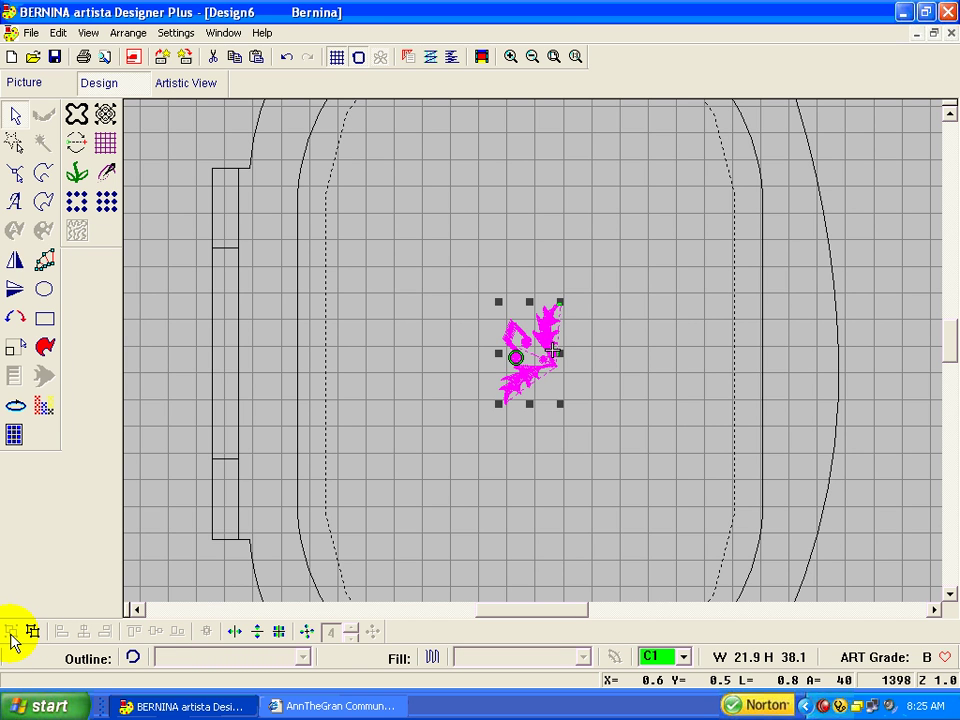